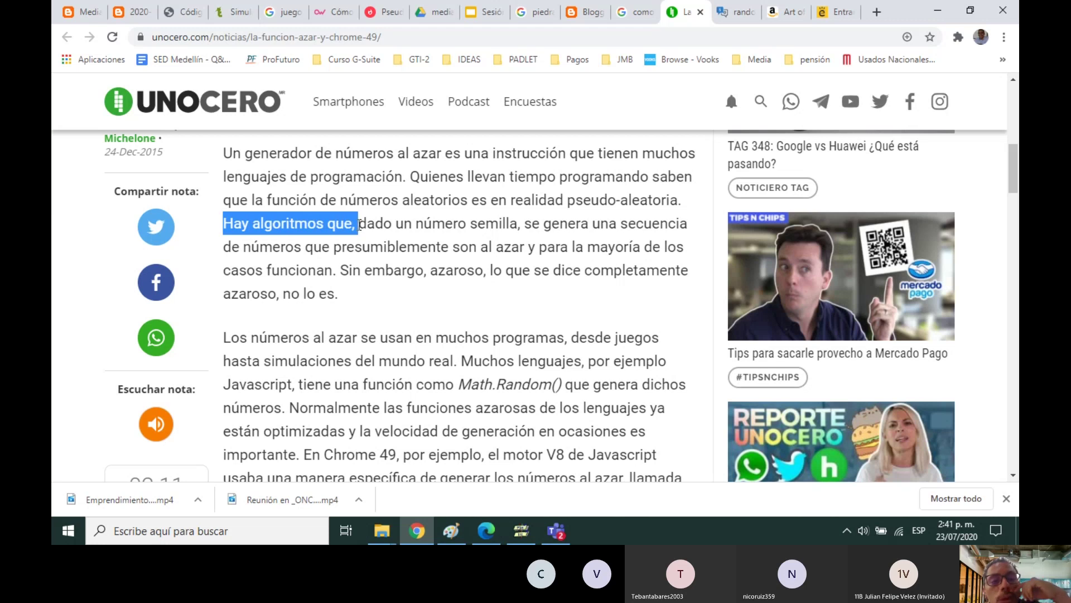
Step: Read the article's passage on algorithms that generate number sequences from a seed, highlighting the key words "número semilla"
{"action": "left_click", "coordinate": [439, 223]}
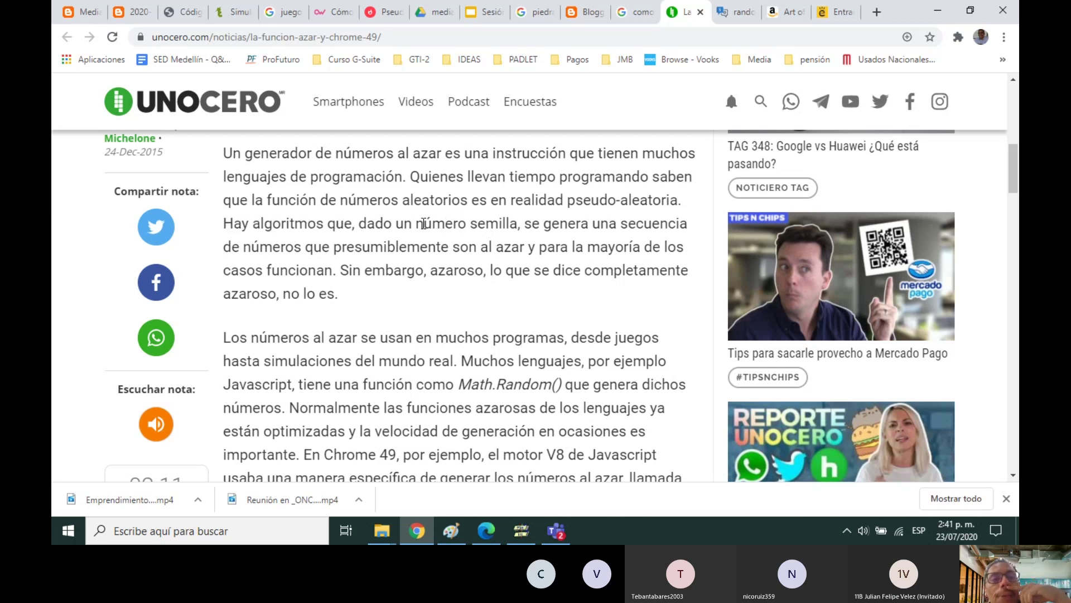
{"action": "left_click_drag", "start_coordinate": [416, 223], "coordinate": [521, 226]}
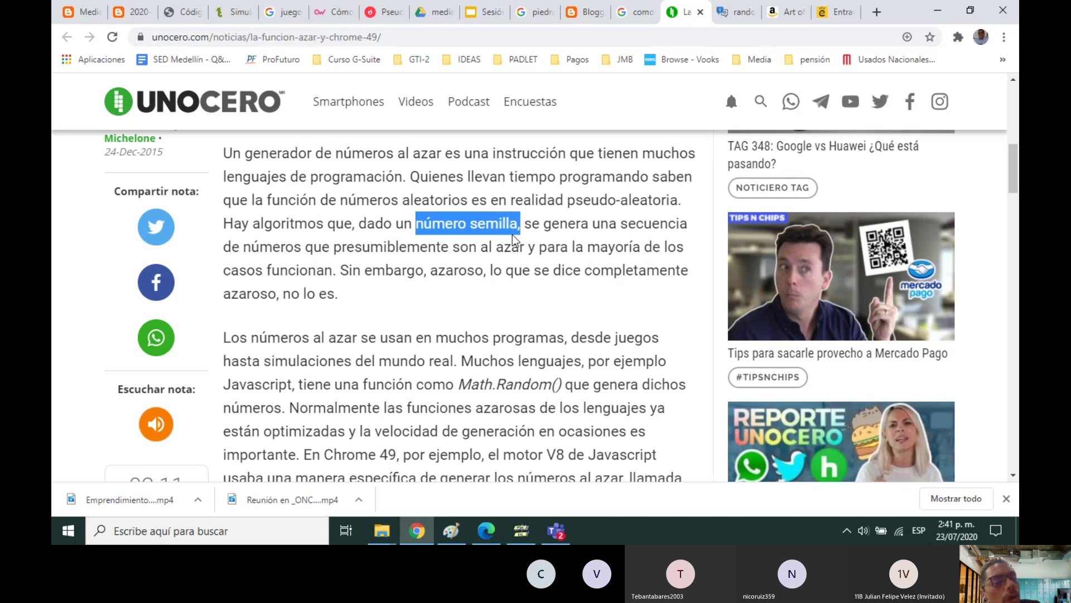
{"action": "left_click", "coordinate": [520, 244]}
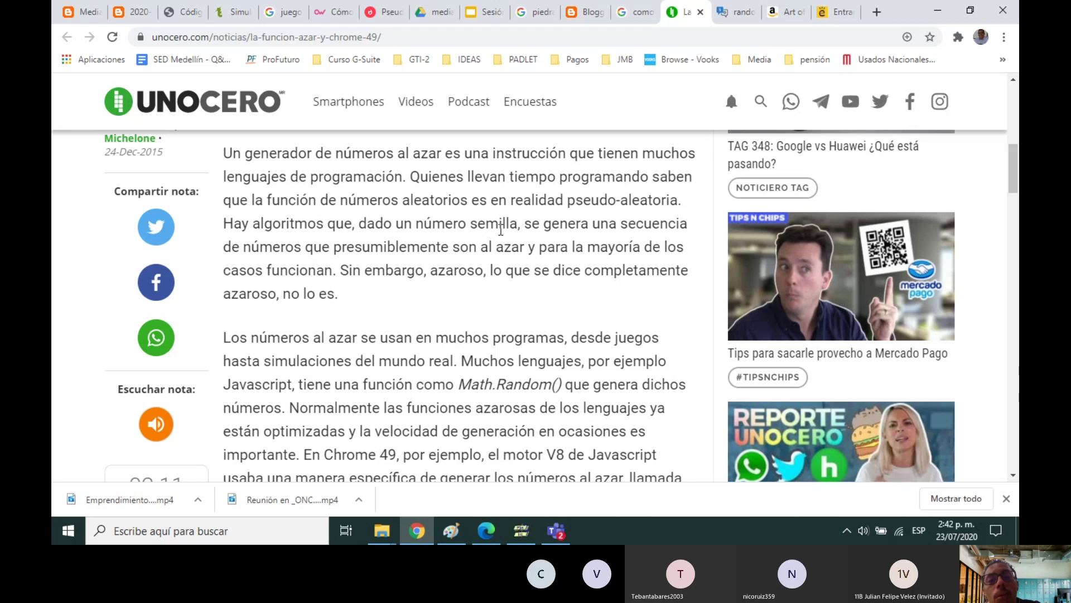
{"action": "left_click_drag", "start_coordinate": [552, 223], "coordinate": [616, 247]}
{"action": "left_click", "coordinate": [488, 254]}
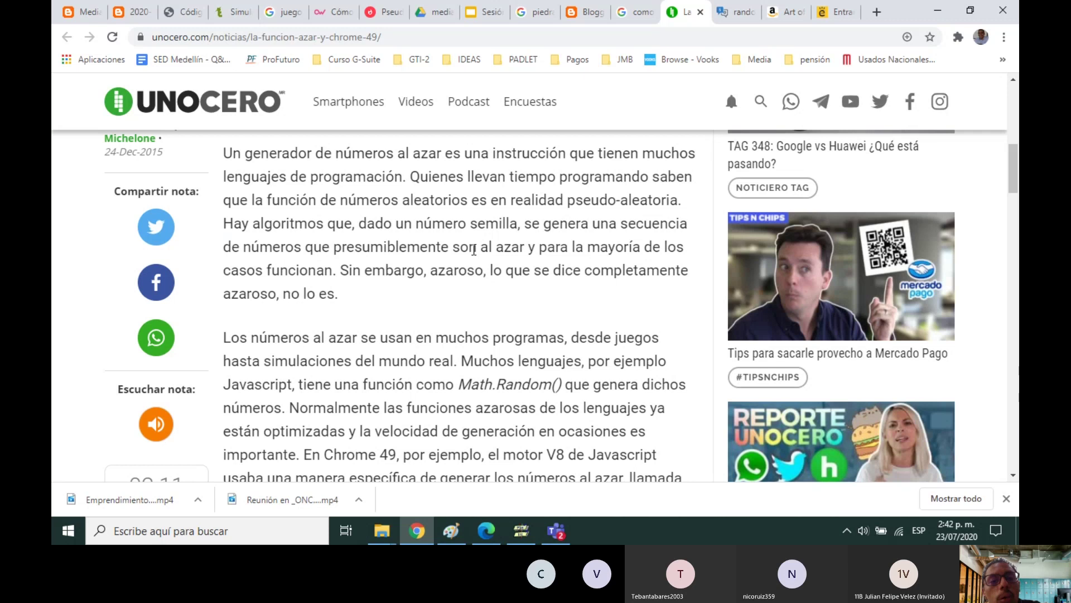
{"action": "double_click", "coordinate": [491, 224]}
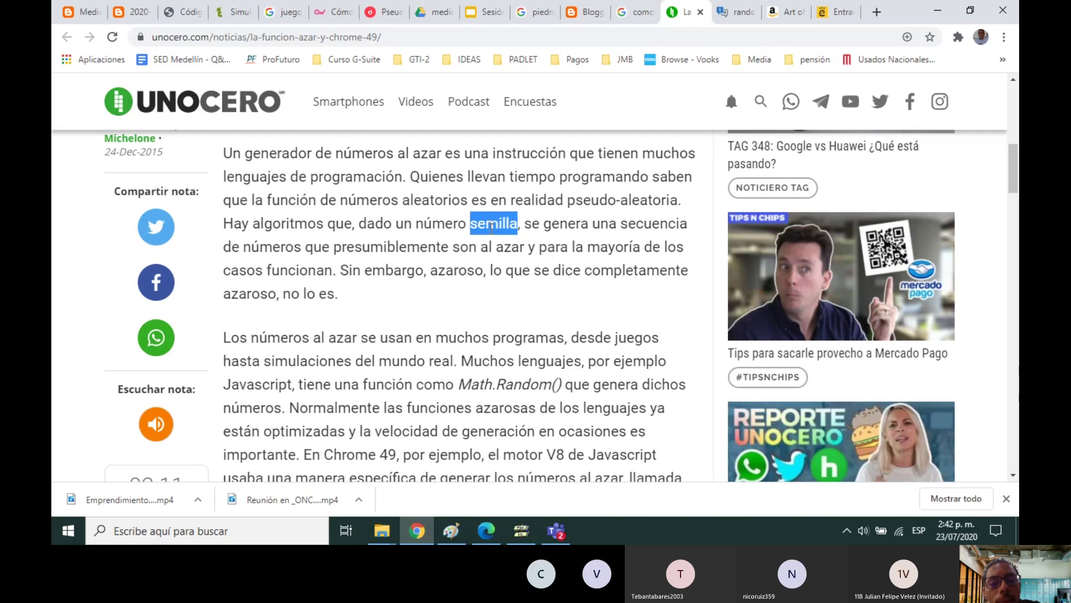
Step: Open Google Drive in a new browser tab and create a blank Google Sheets spreadsheet
{"action": "left_click", "coordinate": [415, 531]}
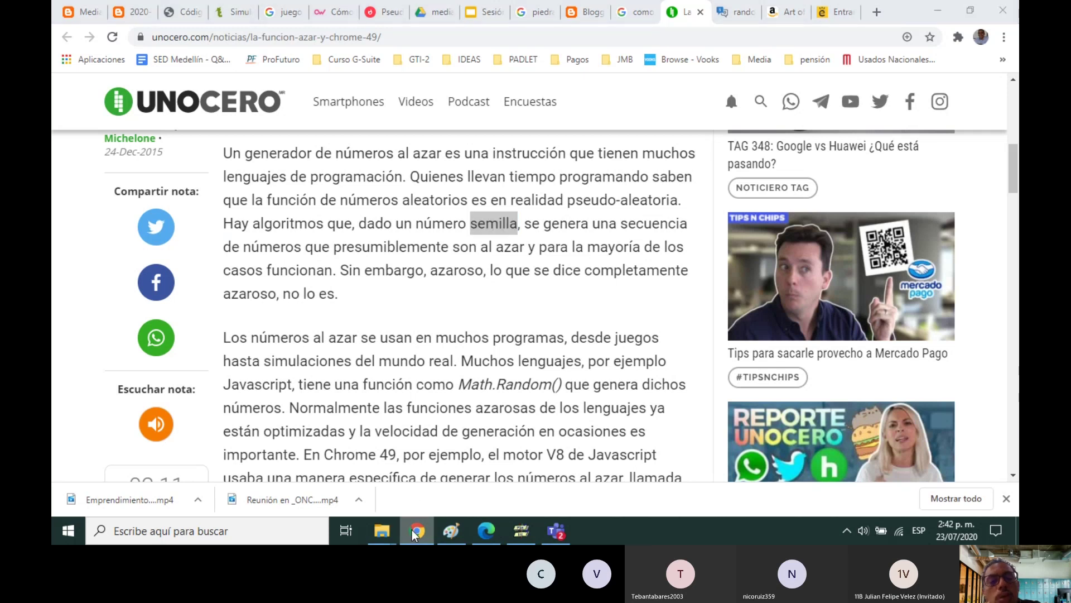
{"action": "left_click", "coordinate": [416, 531]}
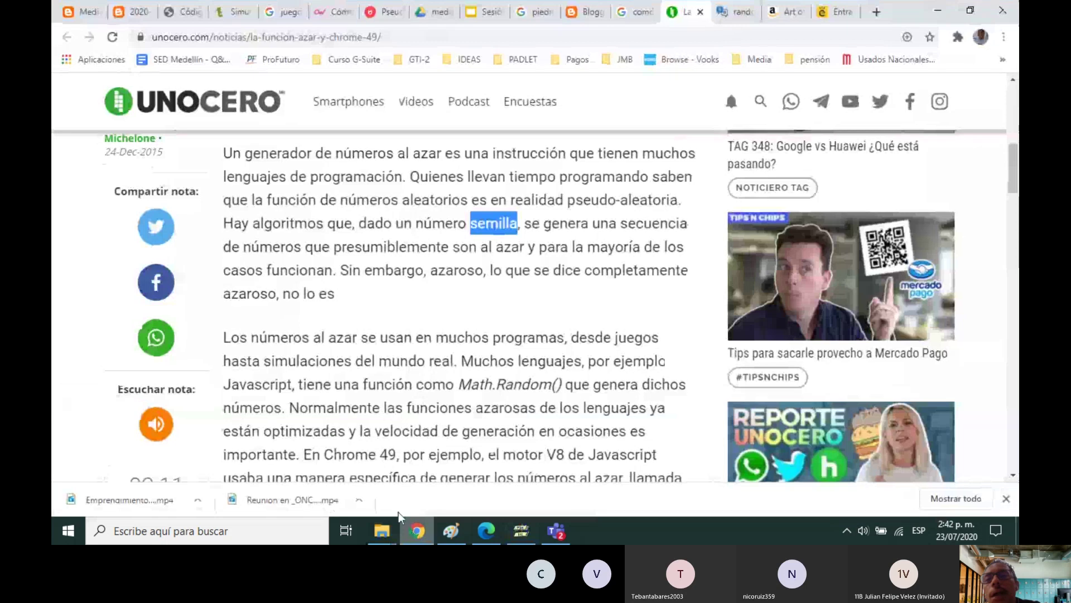
{"action": "key", "text": "ctrl+t"}
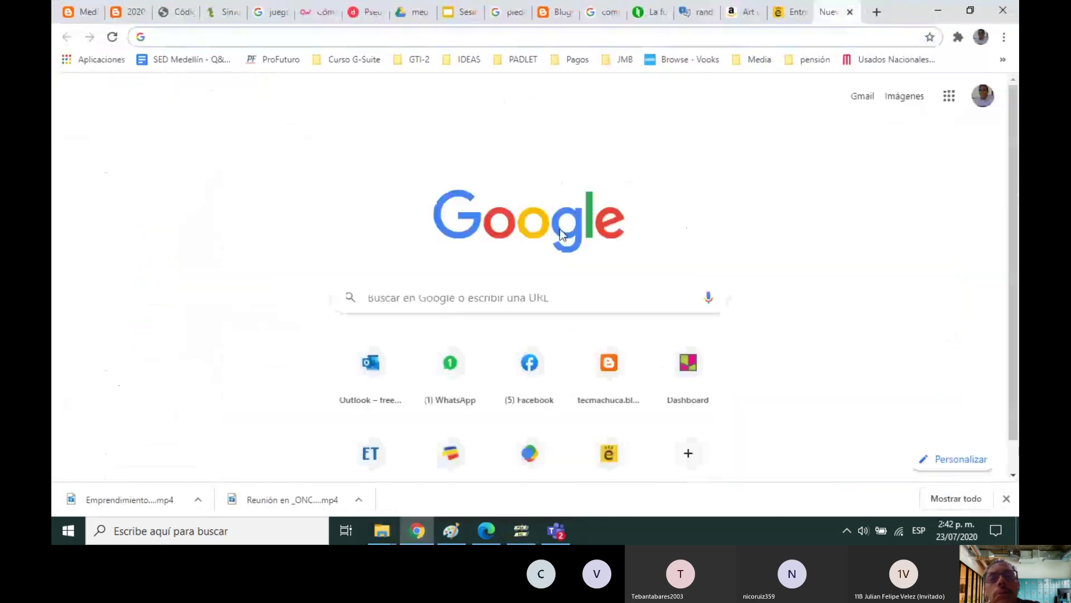
{"action": "left_click", "coordinate": [948, 98]}
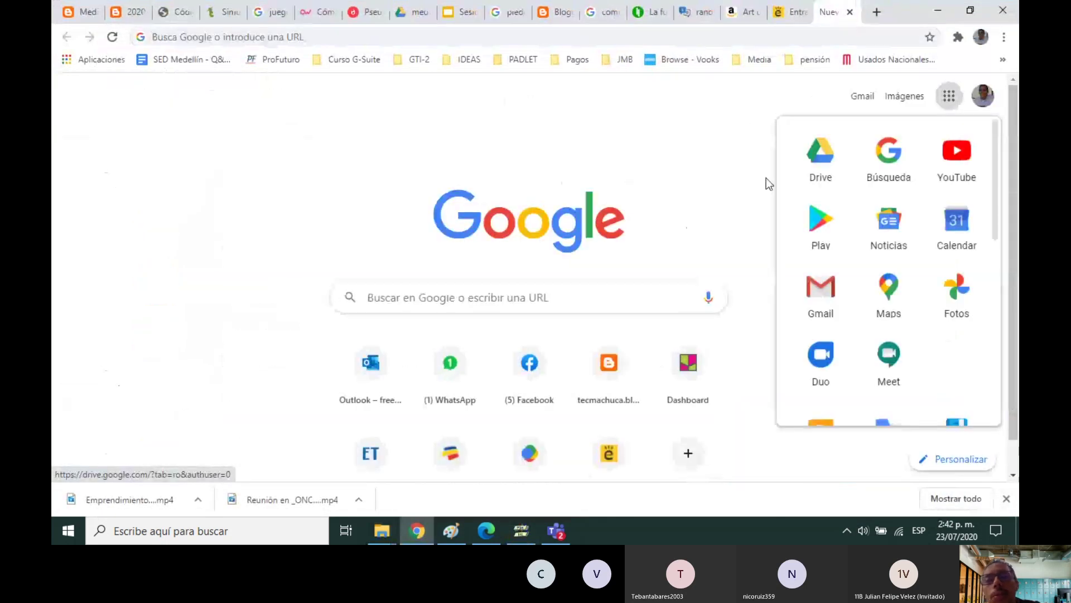
{"action": "left_click", "coordinate": [835, 163]}
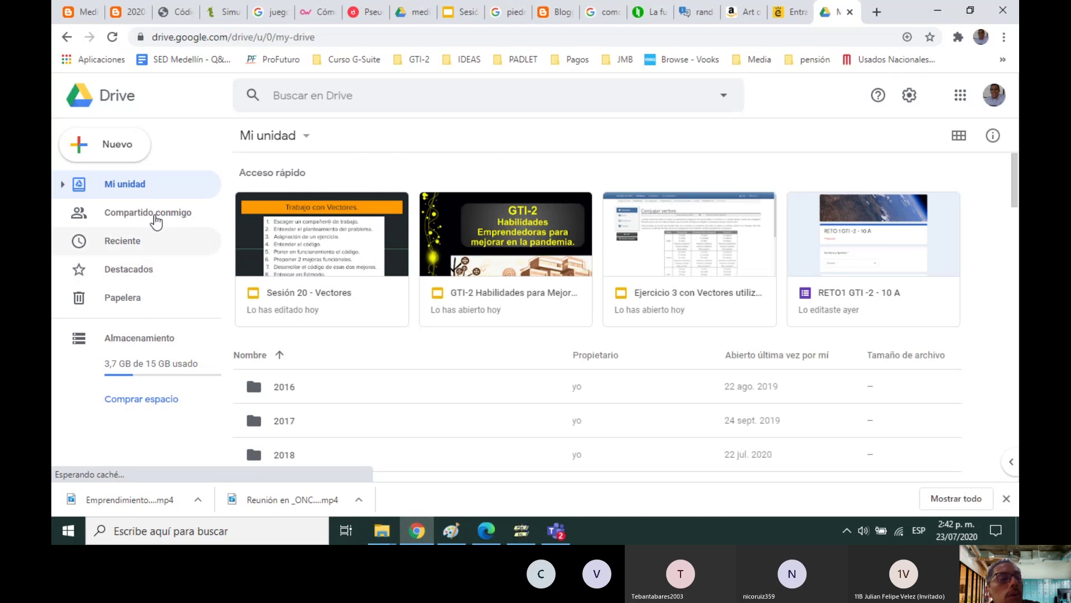
{"action": "left_click", "coordinate": [142, 160]}
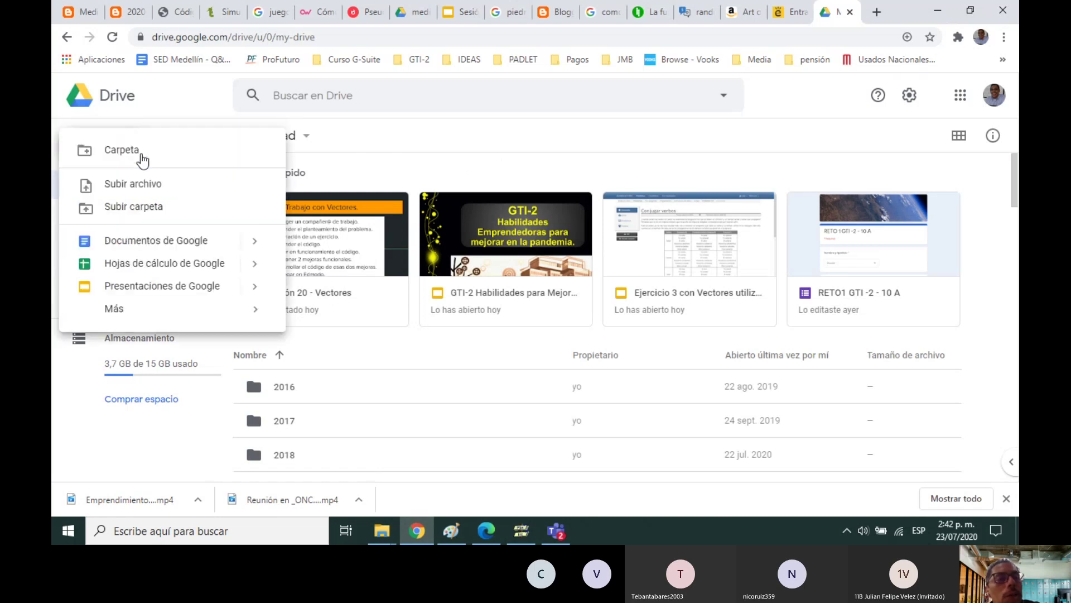
{"action": "left_click", "coordinate": [192, 263]}
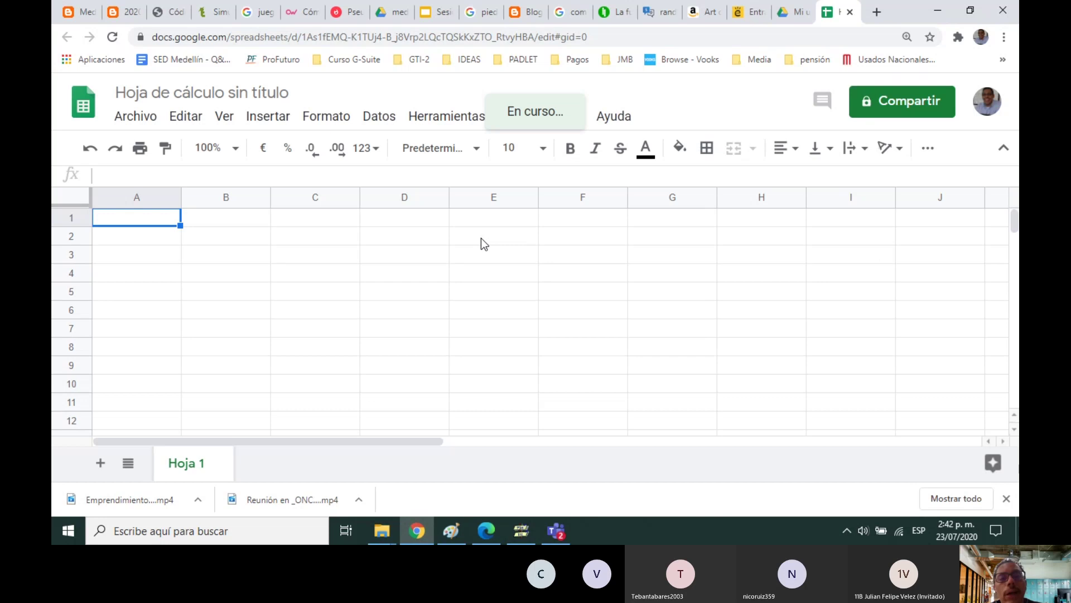
Step: Enter the header "Semilla" in E2 and fill E3:E10 with the numbers 1 to 8
{"action": "left_click", "coordinate": [481, 238]}
{"action": "type", "text": "Semilla"}
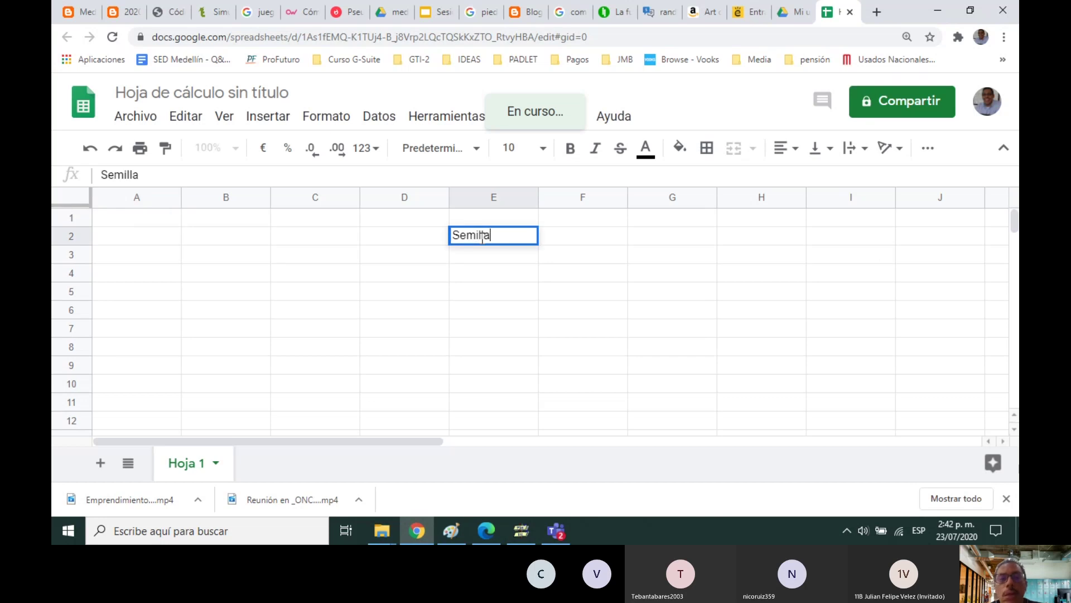
{"action": "key", "text": "Return"}
{"action": "type", "text": "1"}
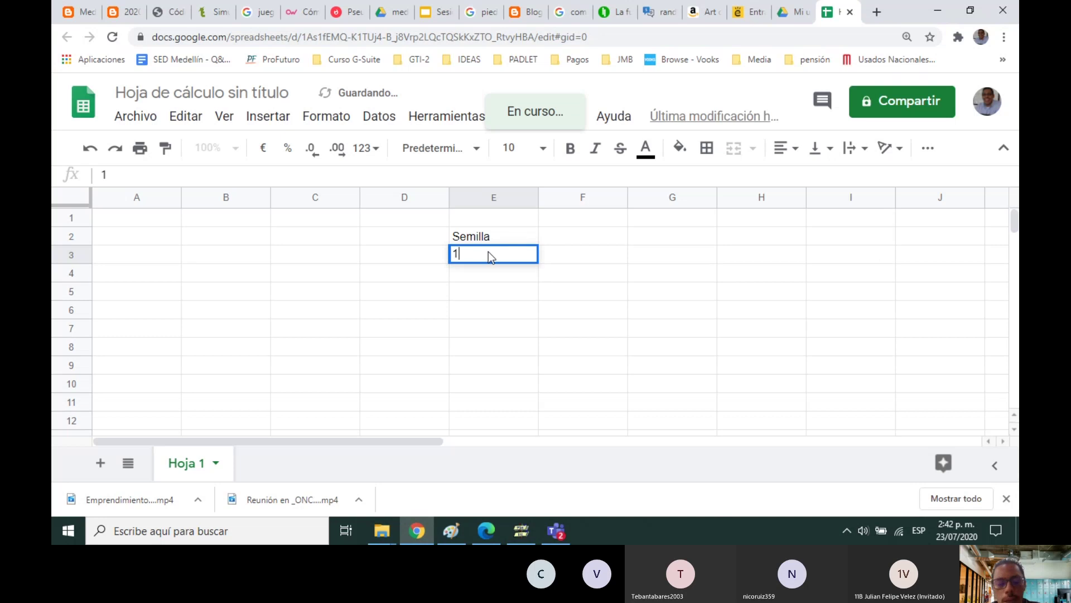
{"action": "key", "text": "Return"}
{"action": "type", "text": "2"}
{"action": "key", "text": "Return"}
{"action": "type", "text": "3"}
{"action": "key", "text": "Return"}
{"action": "type", "text": "4"}
{"action": "key", "text": "Return"}
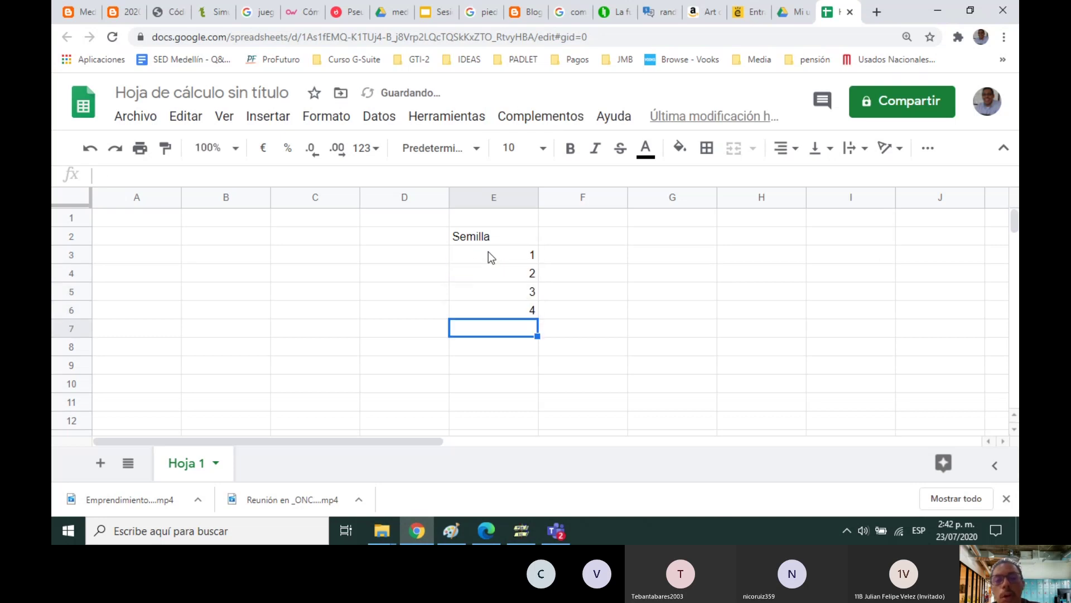
{"action": "left_click_drag", "start_coordinate": [521, 255], "coordinate": [544, 384]}
{"action": "left_click", "coordinate": [575, 327]}
Step: Enter the header "Numero aleatorio" in cell F2, next to the Semilla header
{"action": "left_click", "coordinate": [579, 252]}
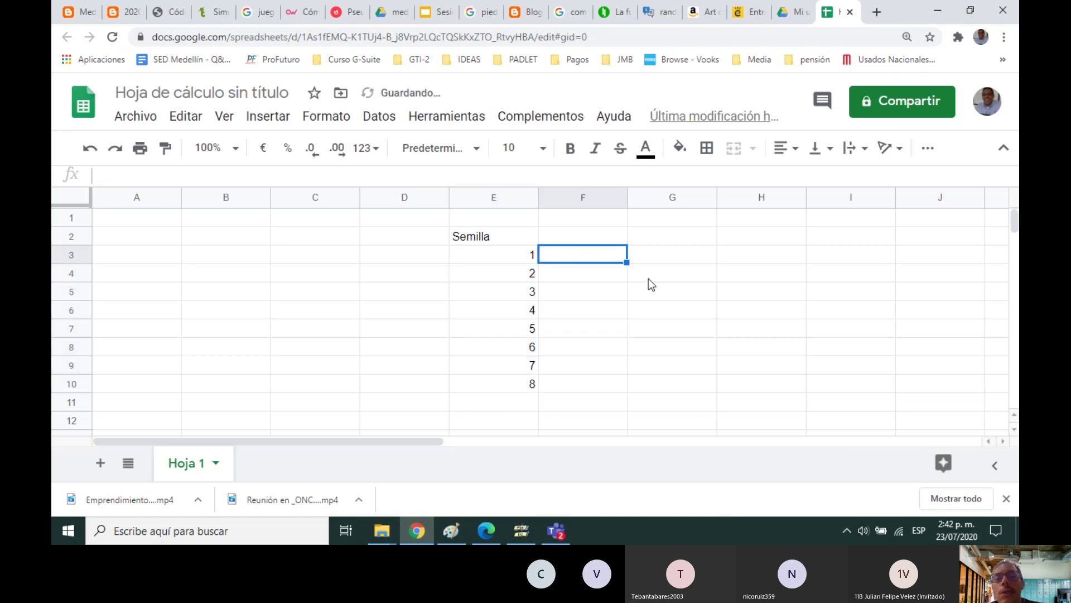
{"action": "left_click", "coordinate": [587, 234]}
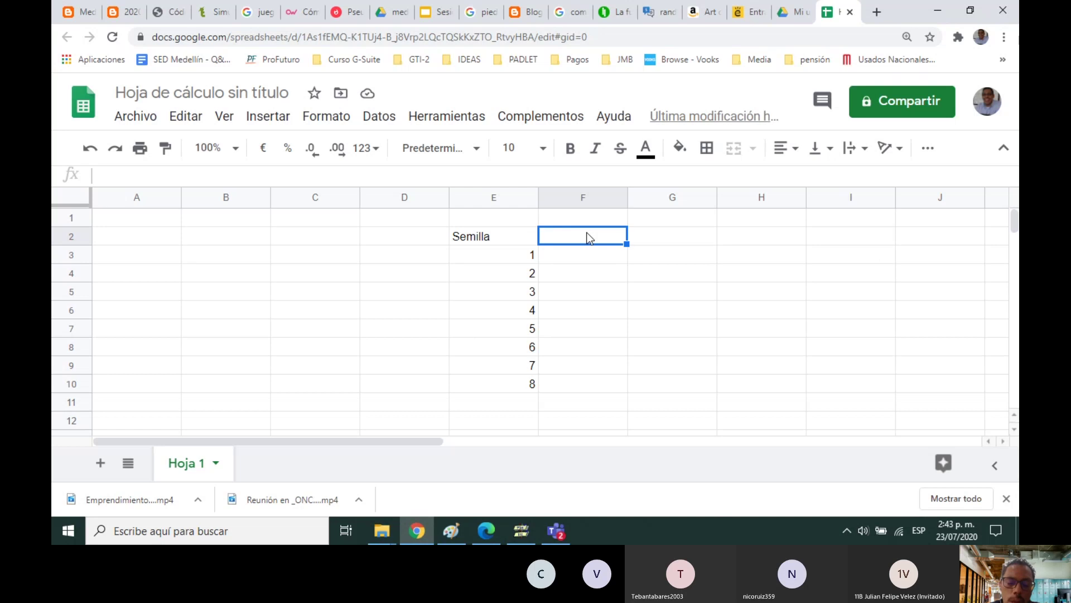
{"action": "type", "text": "Numero aleatorio"}
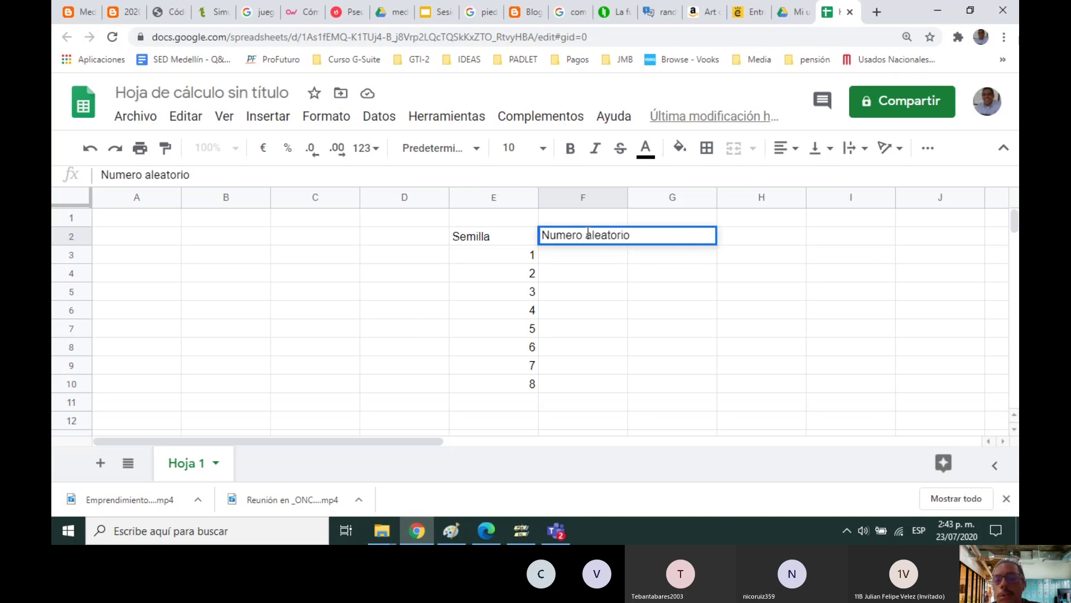
{"action": "key", "text": "Return"}
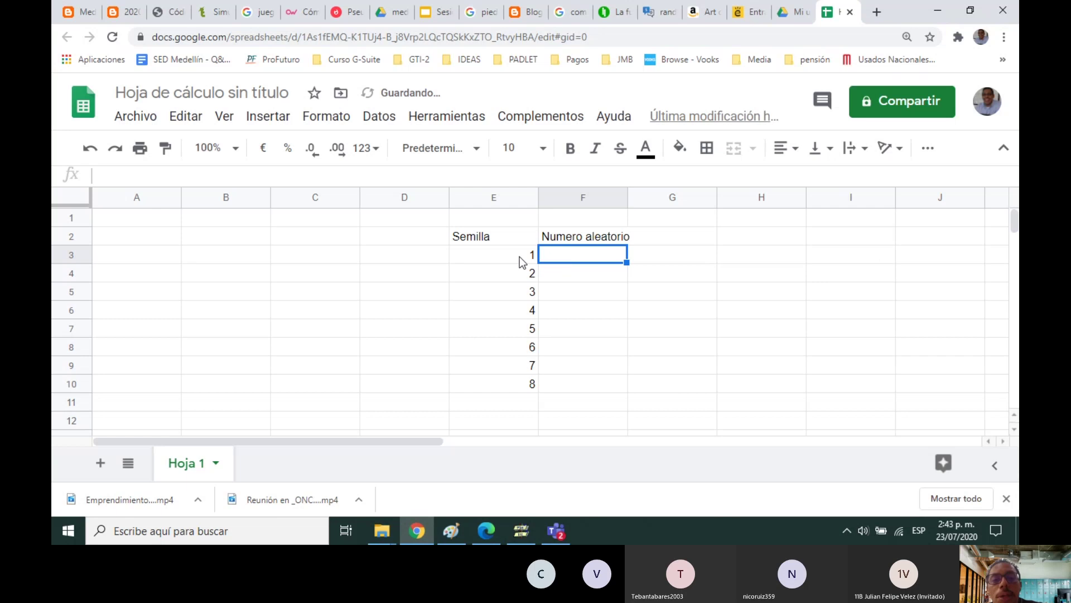
Step: Center the contents of the whole Semilla column E horizontally
{"action": "left_click", "coordinate": [520, 257]}
{"action": "left_click", "coordinate": [509, 197]}
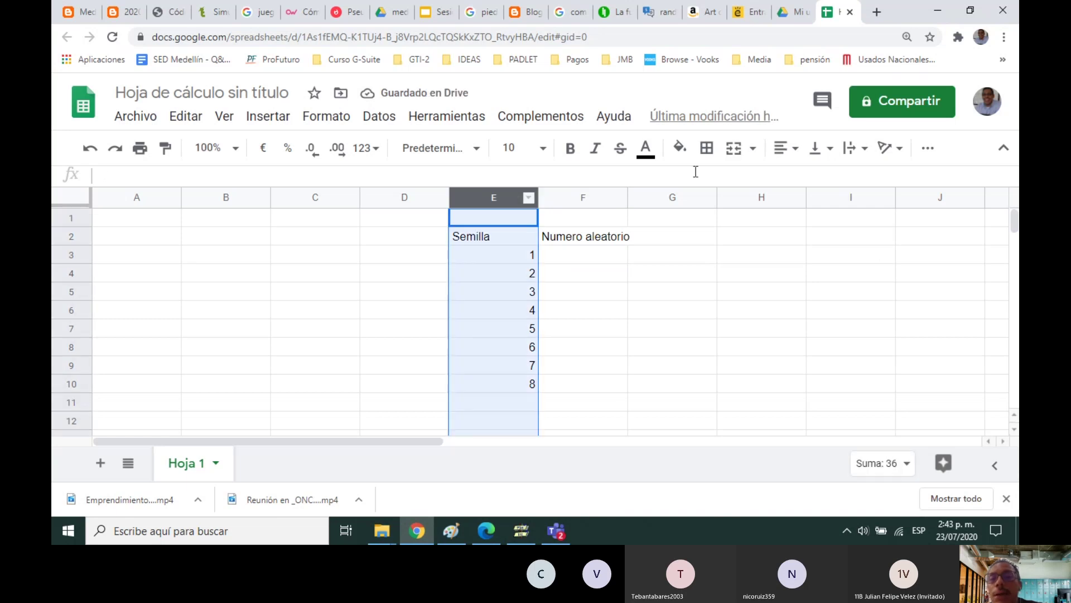
{"action": "left_click", "coordinate": [794, 151]}
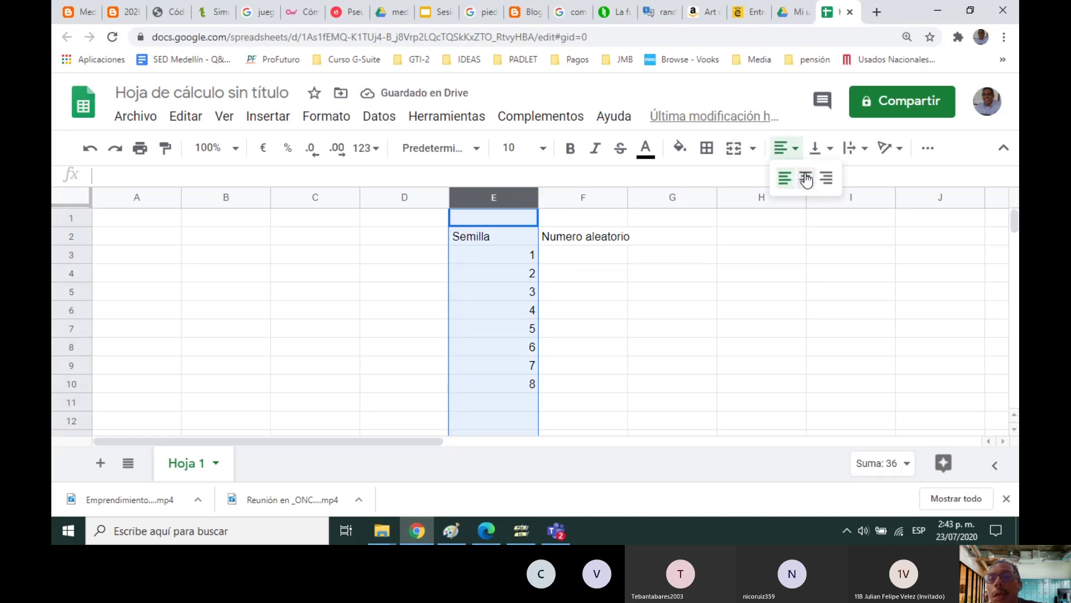
{"action": "left_click", "coordinate": [806, 179]}
Step: Enter the formula = E3 +5 * 34 in cell F3 under Numero aleatorio
{"action": "left_click", "coordinate": [589, 247]}
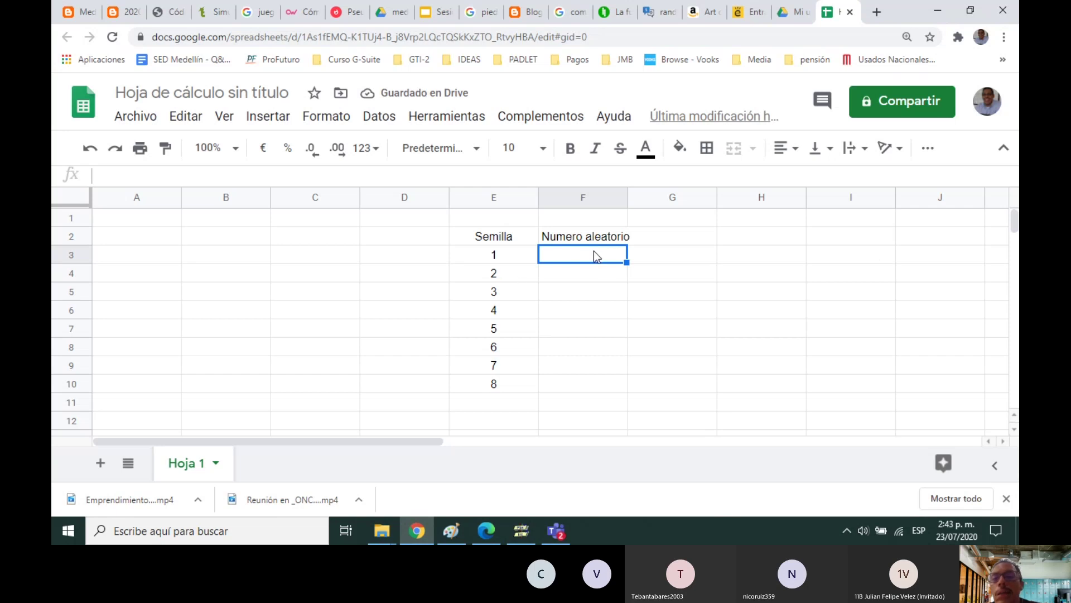
{"action": "type", "text": "="}
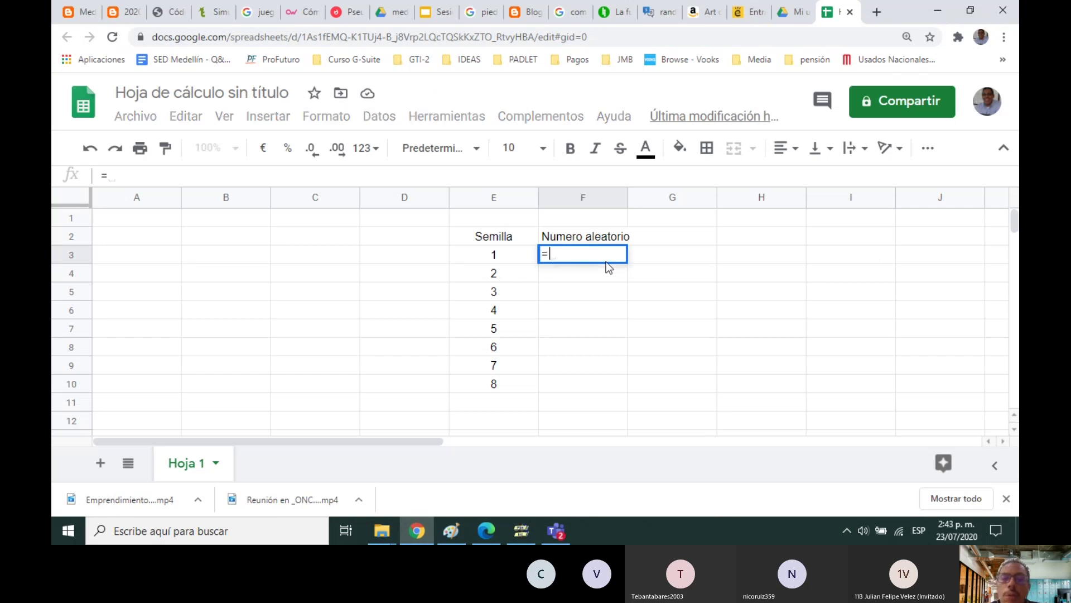
{"action": "left_click", "coordinate": [490, 256]}
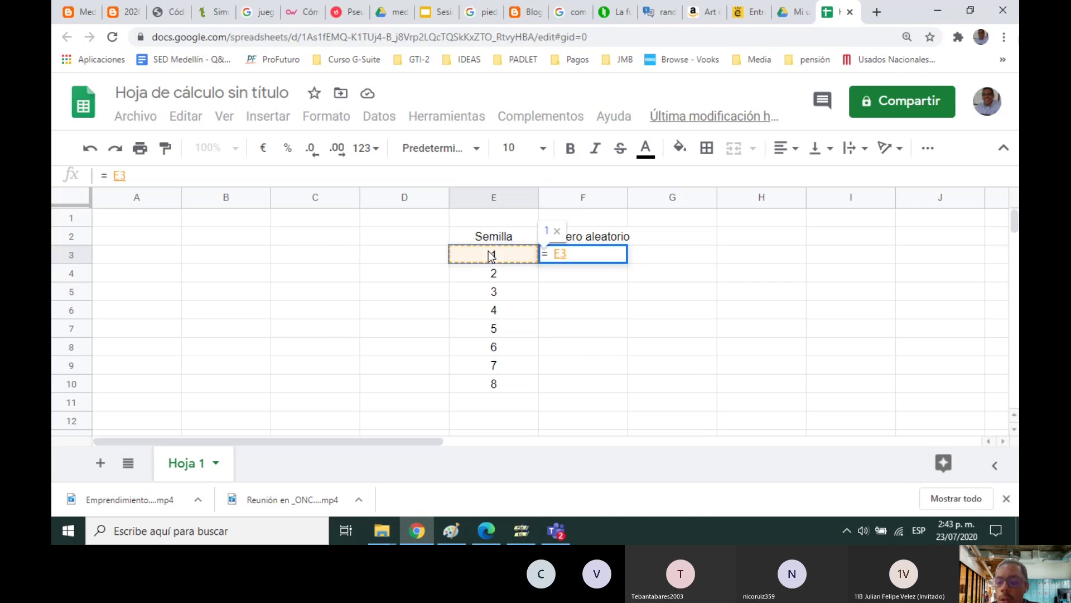
{"action": "type", "text": "+5"}
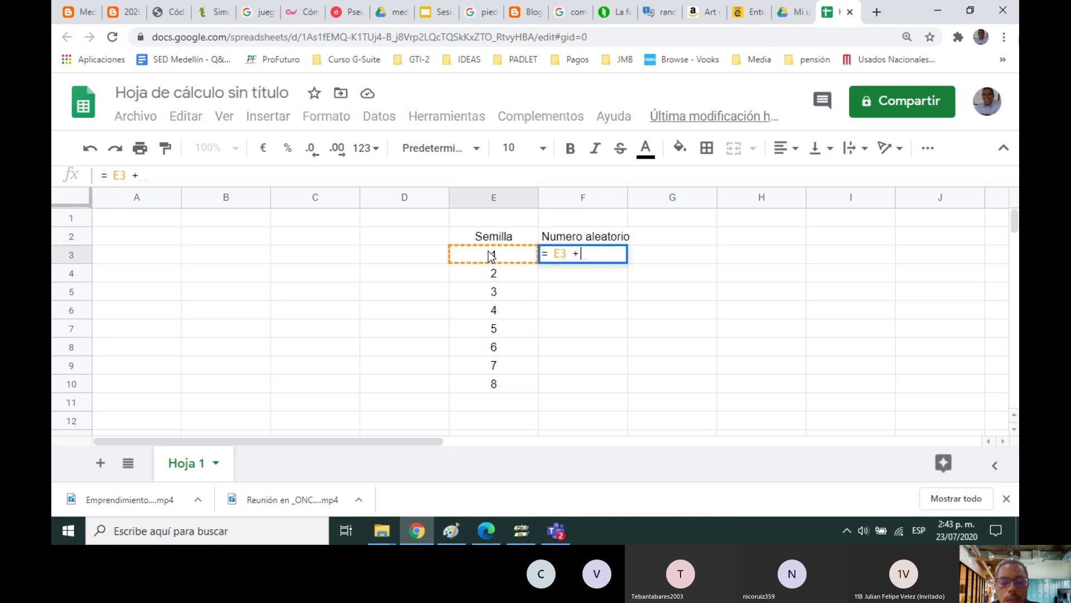
{"action": "type", "text": " *"}
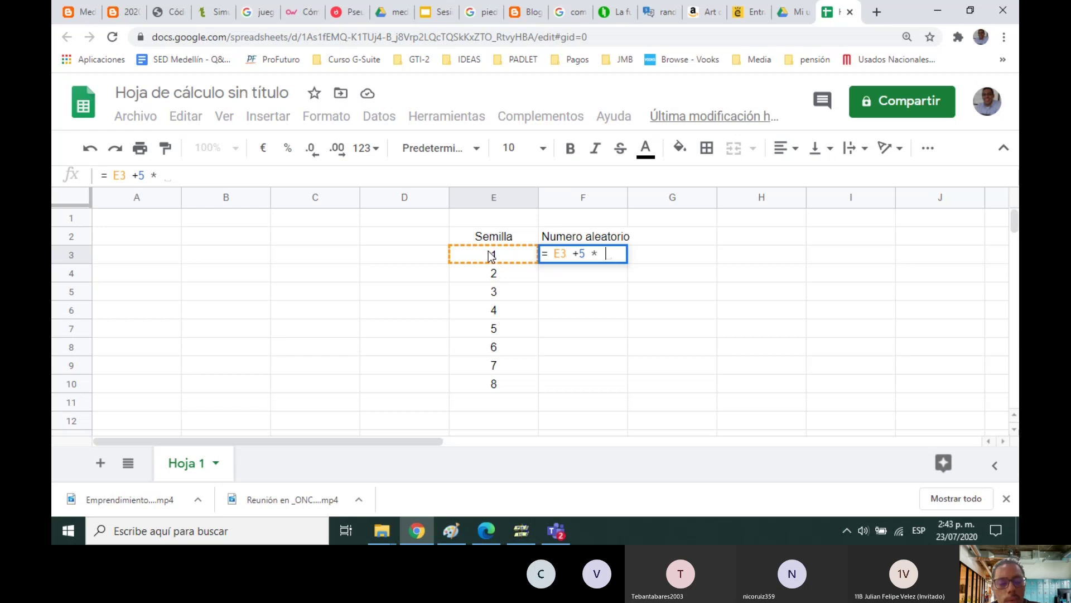
{"action": "type", "text": " 34"}
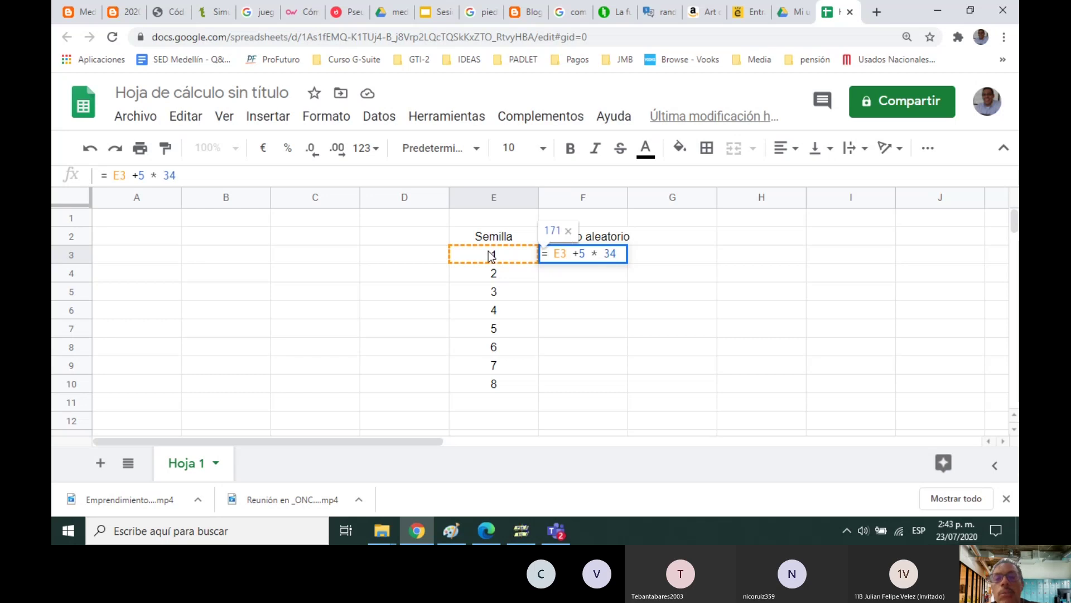
{"action": "key", "text": "Return"}
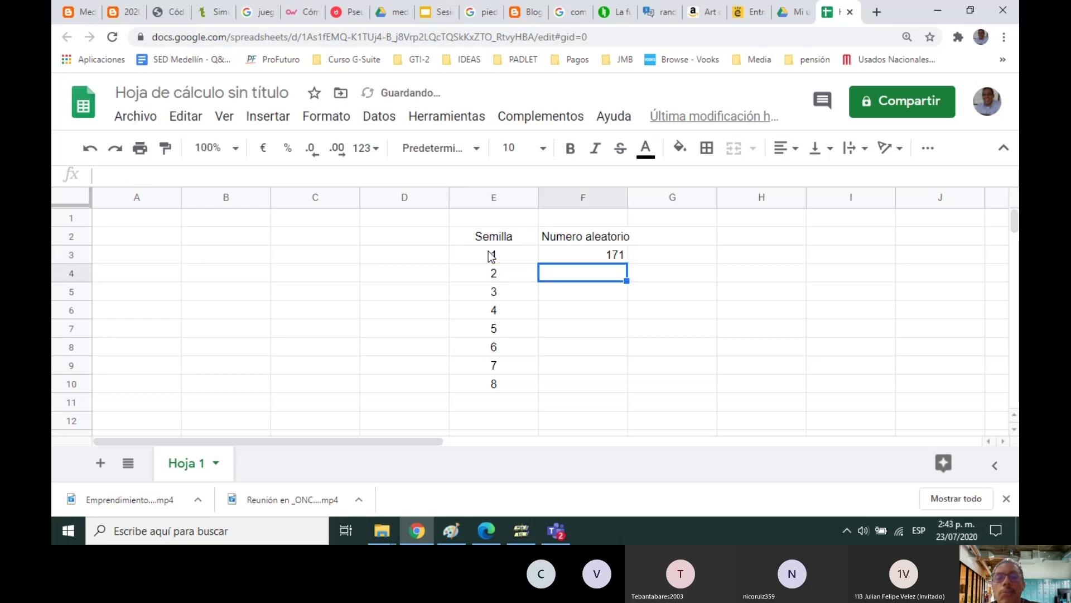
Step: Copy the formula in F3 down through F10 and check the copied formula in F4
{"action": "left_click", "coordinate": [553, 255]}
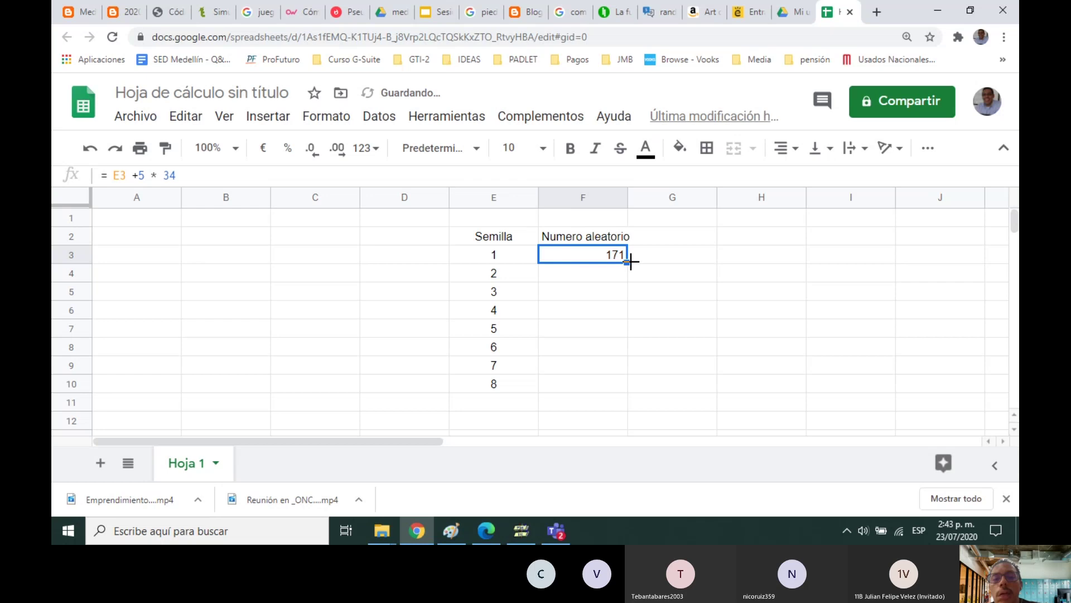
{"action": "left_click_drag", "start_coordinate": [627, 262], "coordinate": [671, 333]}
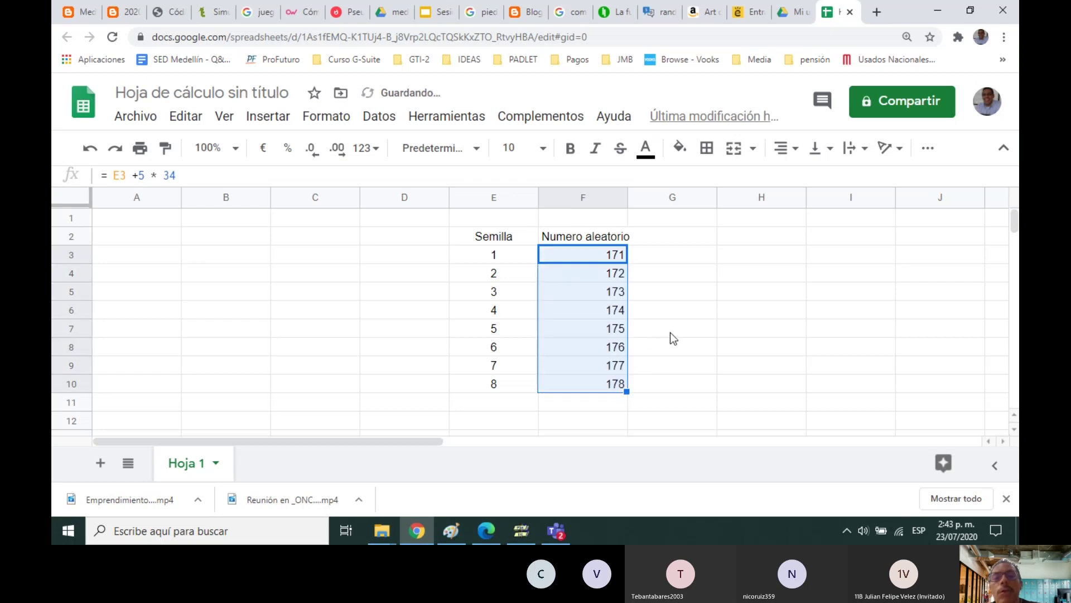
{"action": "left_click", "coordinate": [676, 316]}
{"action": "left_click", "coordinate": [608, 277]}
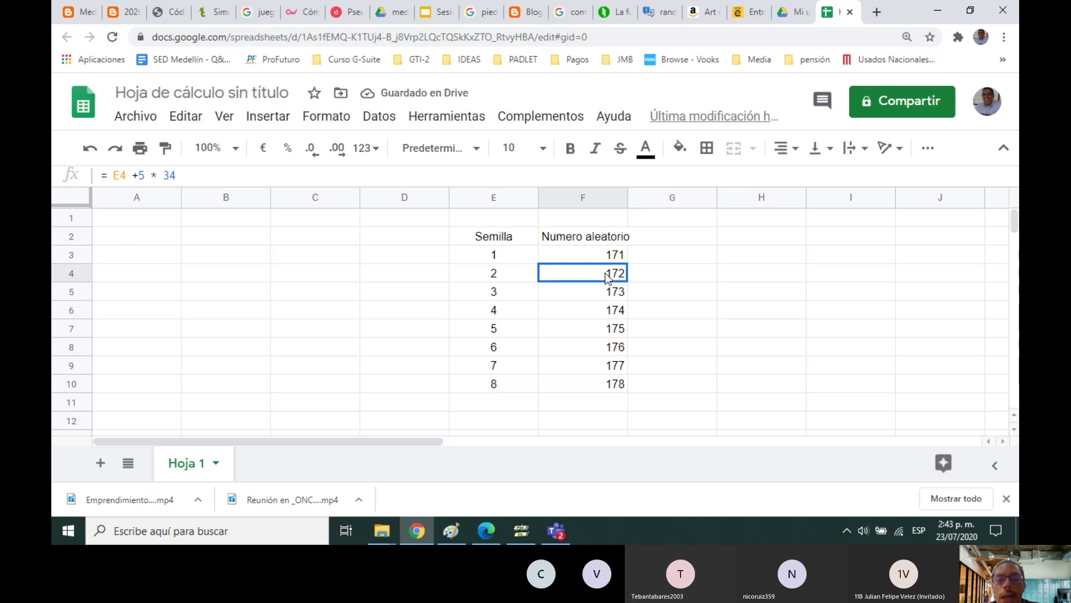
Step: Change the formula in F3 to = E3 +5 * E3 by replacing the 34 with a reference to the seed cell
{"action": "left_click", "coordinate": [599, 258]}
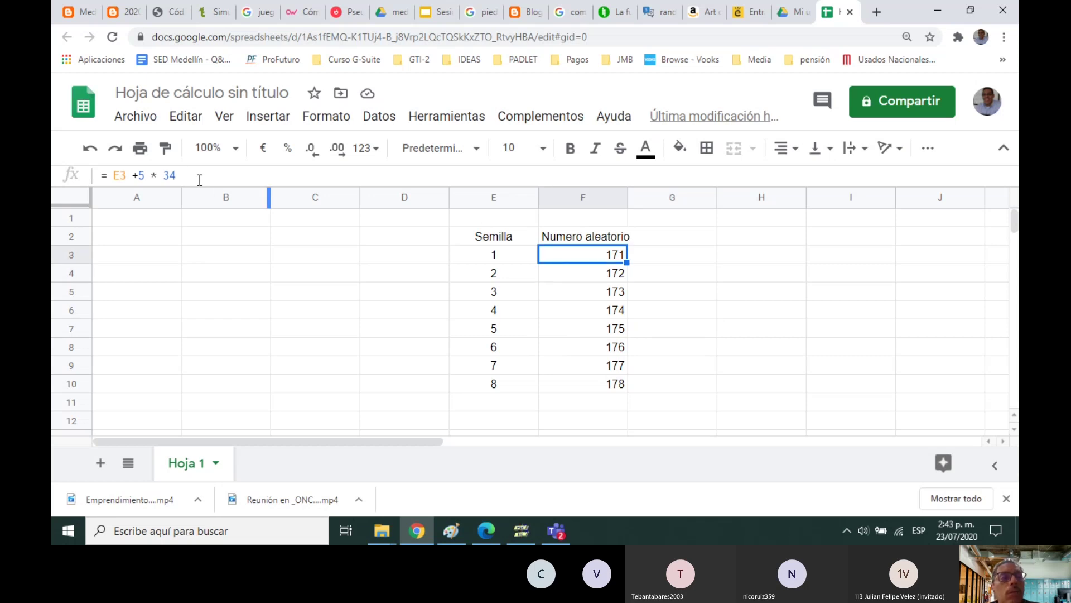
{"action": "left_click", "coordinate": [180, 172]}
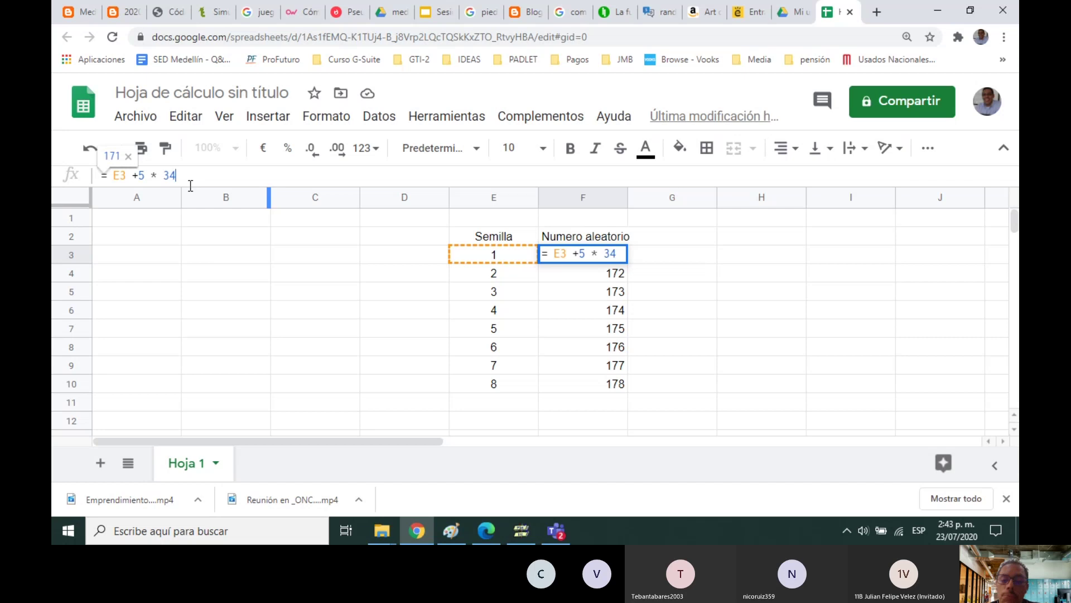
{"action": "key", "text": "BackSpace"}
{"action": "key", "text": "BackSpace"}
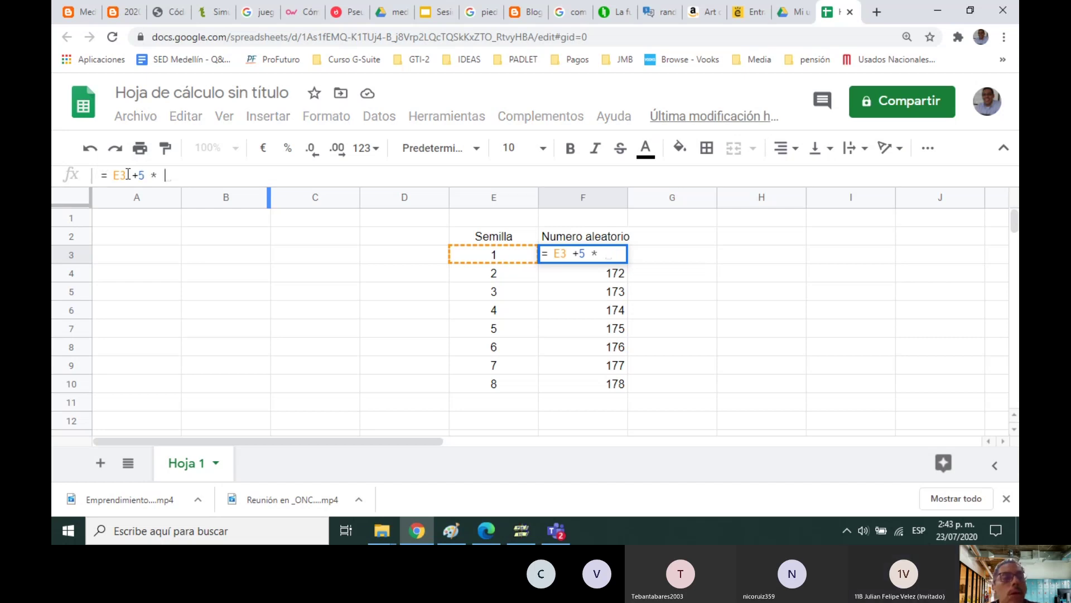
{"action": "left_click", "coordinate": [507, 255]}
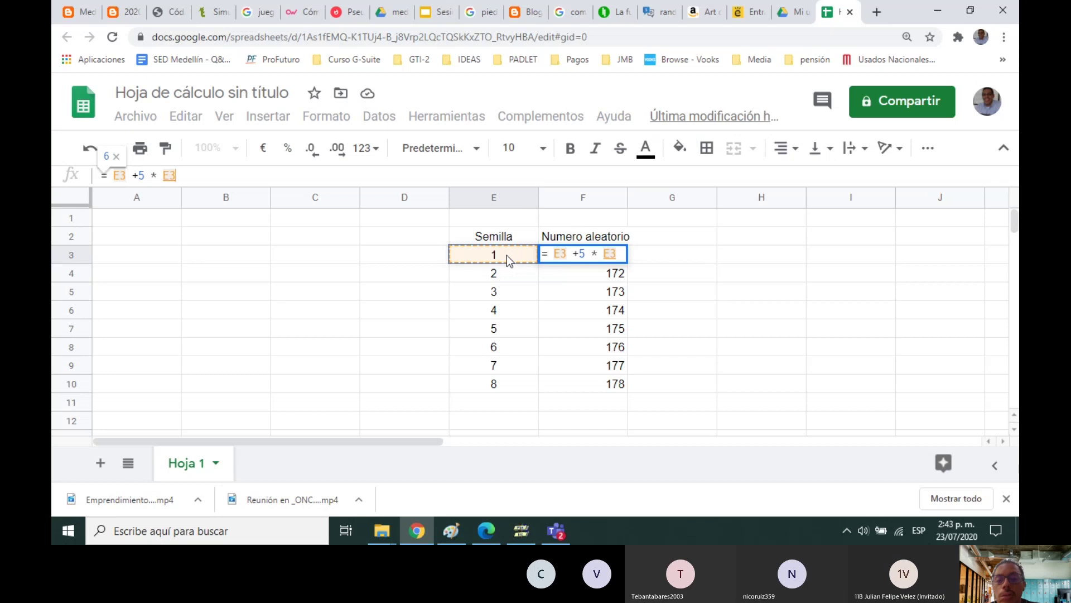
{"action": "key", "text": "Return"}
Step: Copy the F3 formula down through F10, replacing the existing formulas in the Numero aleatorio column
{"action": "left_click", "coordinate": [615, 259]}
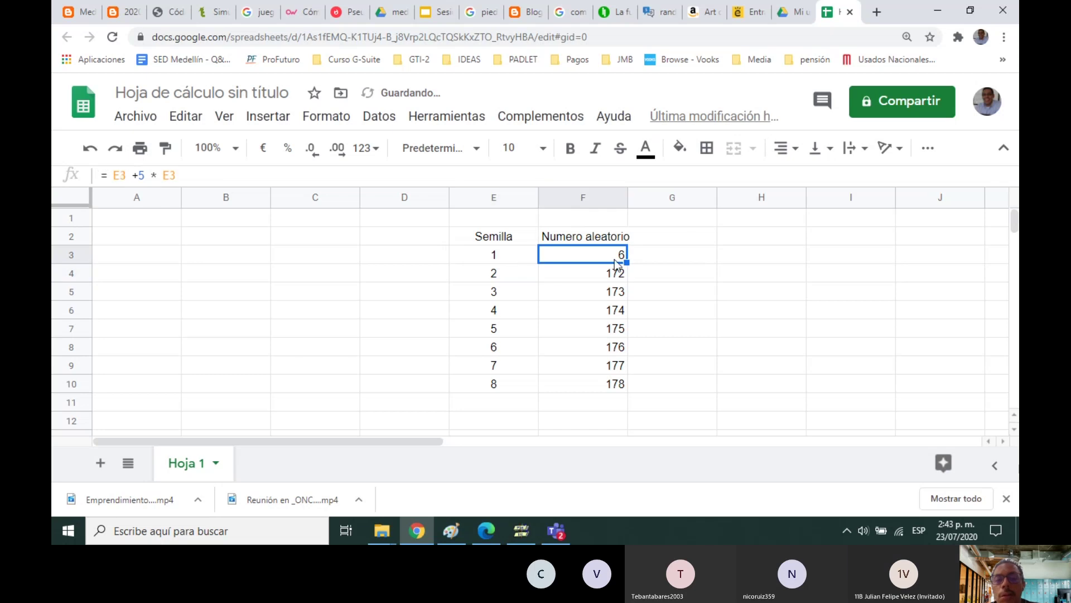
{"action": "left_click_drag", "start_coordinate": [626, 262], "coordinate": [631, 391]}
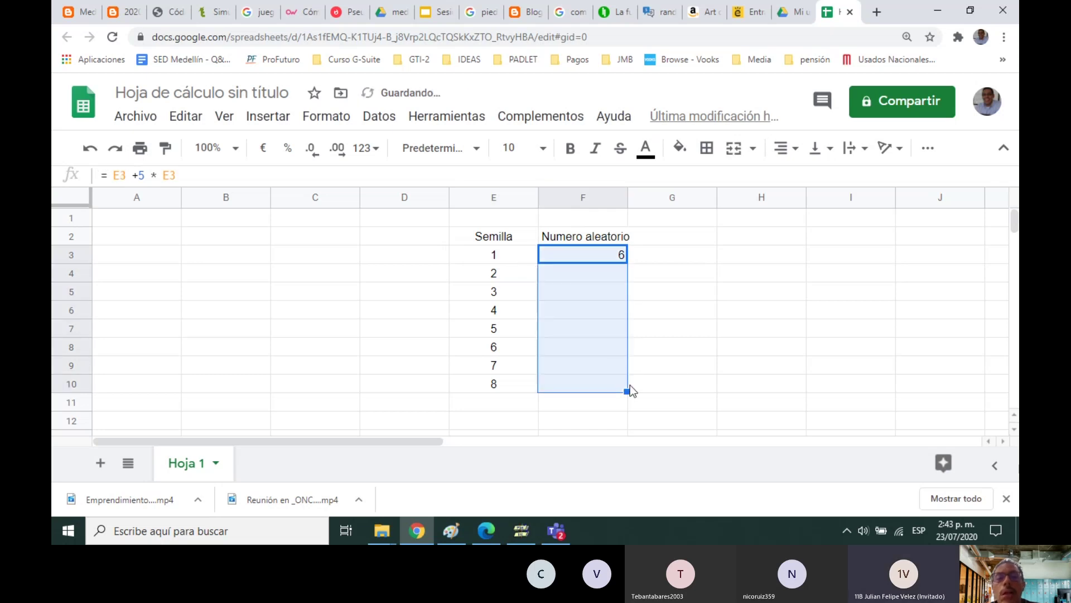
{"action": "left_click", "coordinate": [683, 357]}
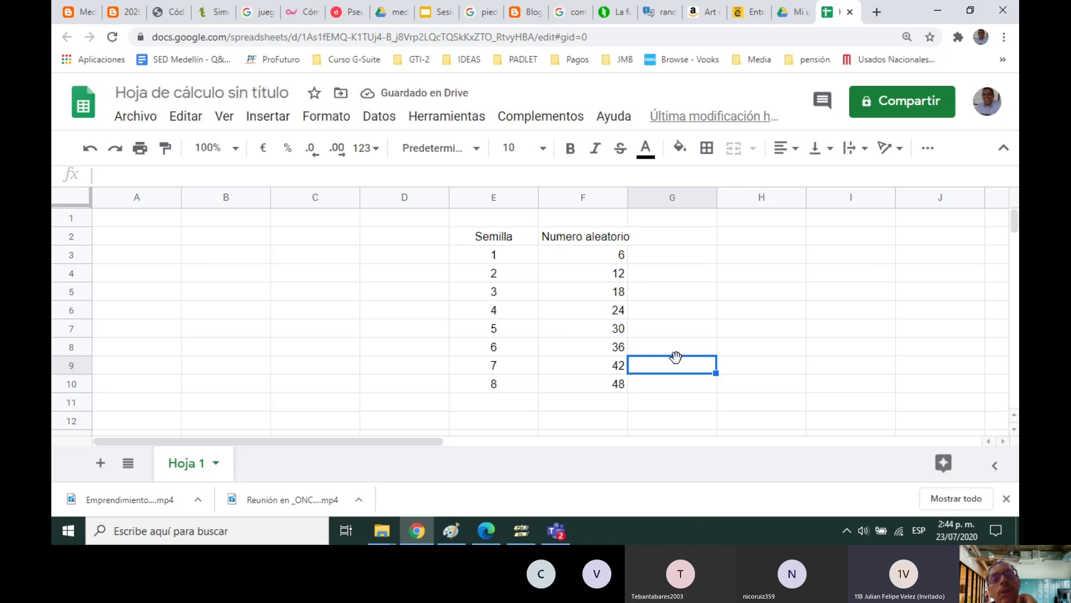
Step: Center the contents of the whole Numero aleatorio column F horizontally
{"action": "left_click", "coordinate": [599, 256]}
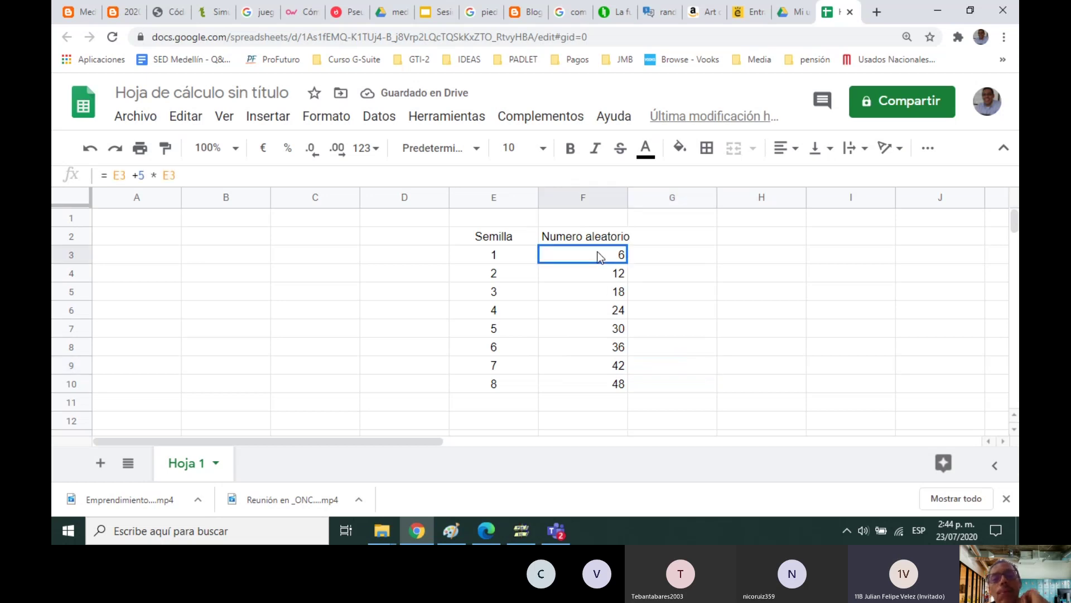
{"action": "left_click", "coordinate": [590, 198]}
{"action": "left_click", "coordinate": [786, 148]}
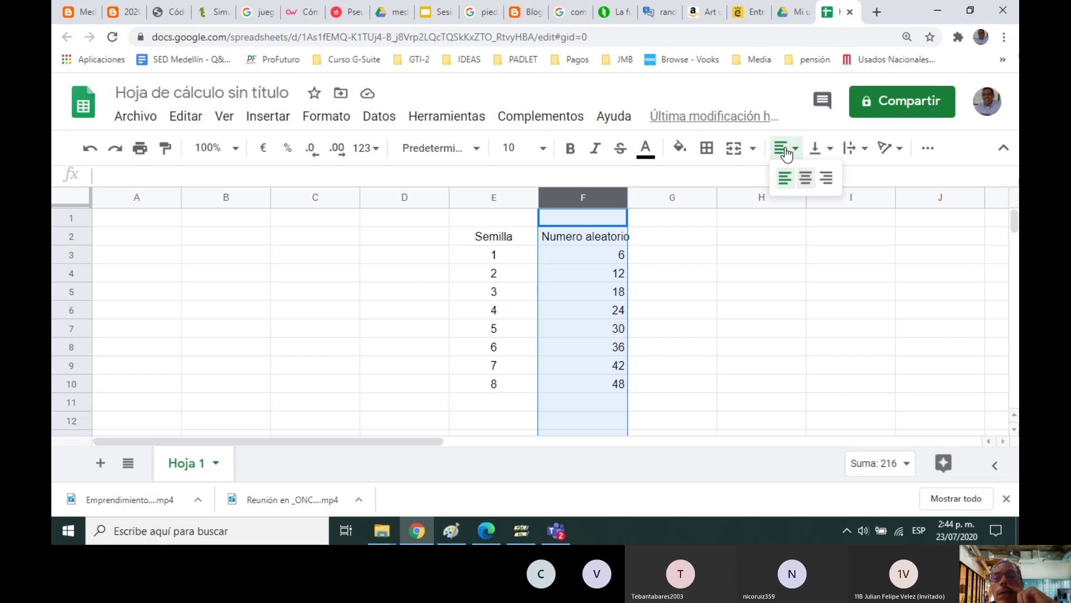
{"action": "left_click", "coordinate": [804, 179]}
{"action": "left_click", "coordinate": [728, 272]}
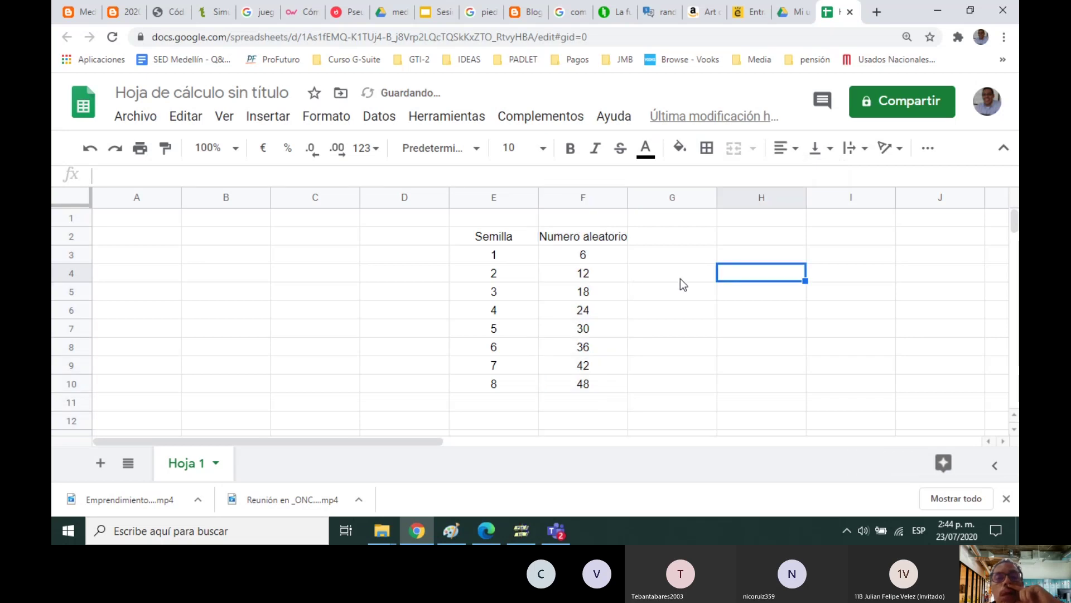
Step: Examine the copied formulas in several cells of the Numero aleatorio column, including F4, F5, F6 and F9
{"action": "left_click", "coordinate": [596, 257]}
{"action": "left_click", "coordinate": [598, 273]}
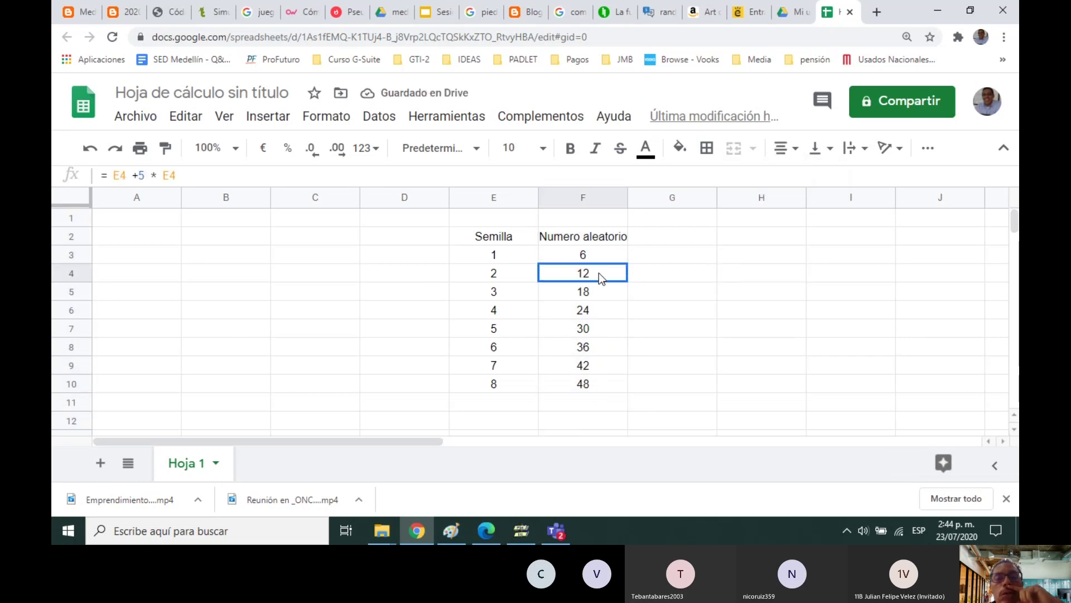
{"action": "left_click", "coordinate": [599, 287]}
{"action": "left_click", "coordinate": [604, 313]}
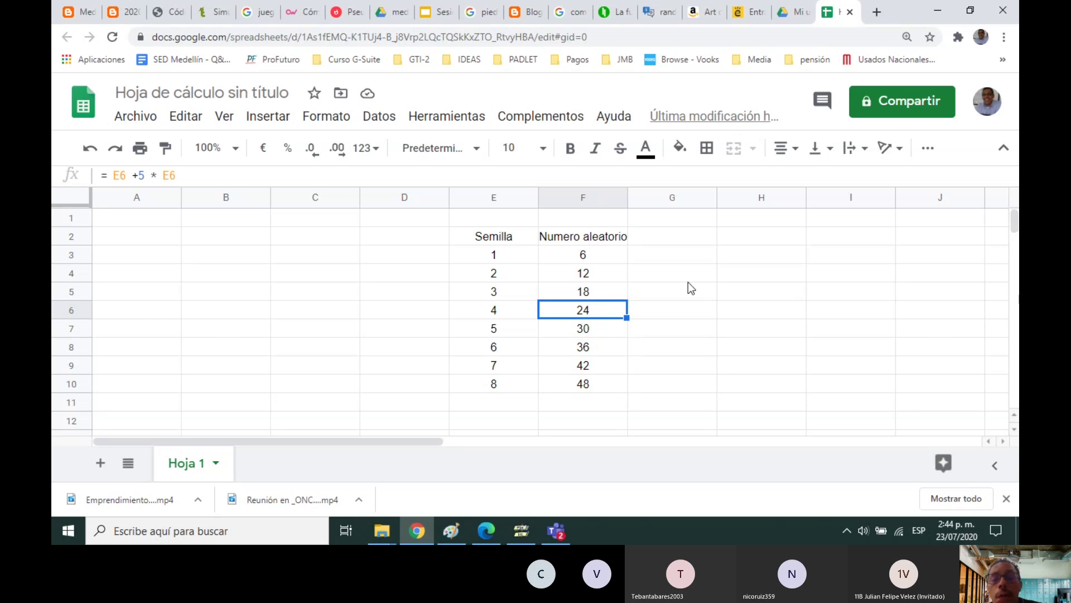
{"action": "left_click", "coordinate": [703, 292]}
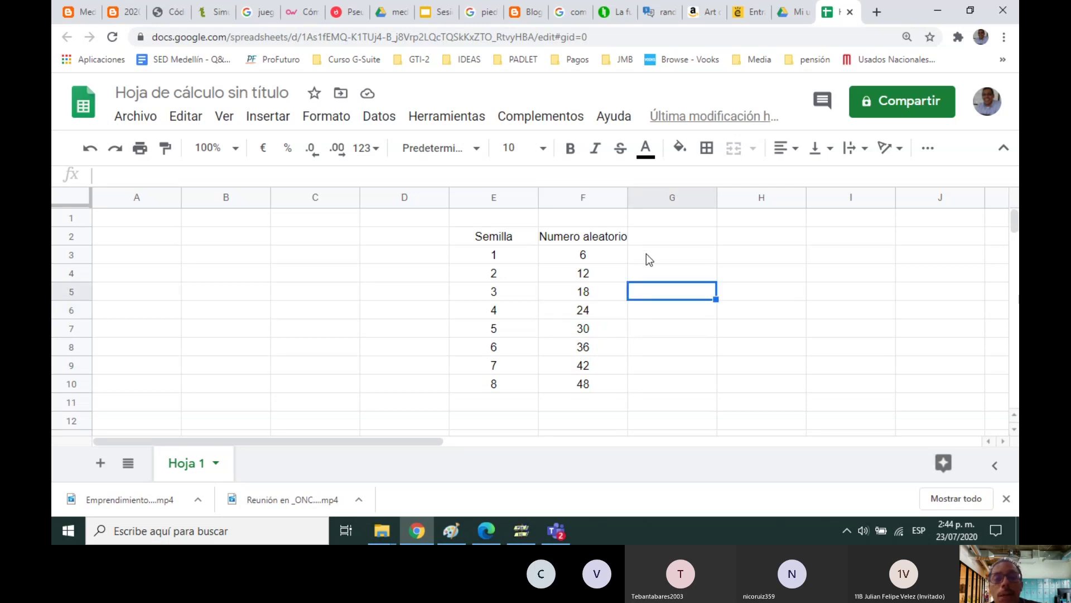
{"action": "left_click", "coordinate": [620, 278]}
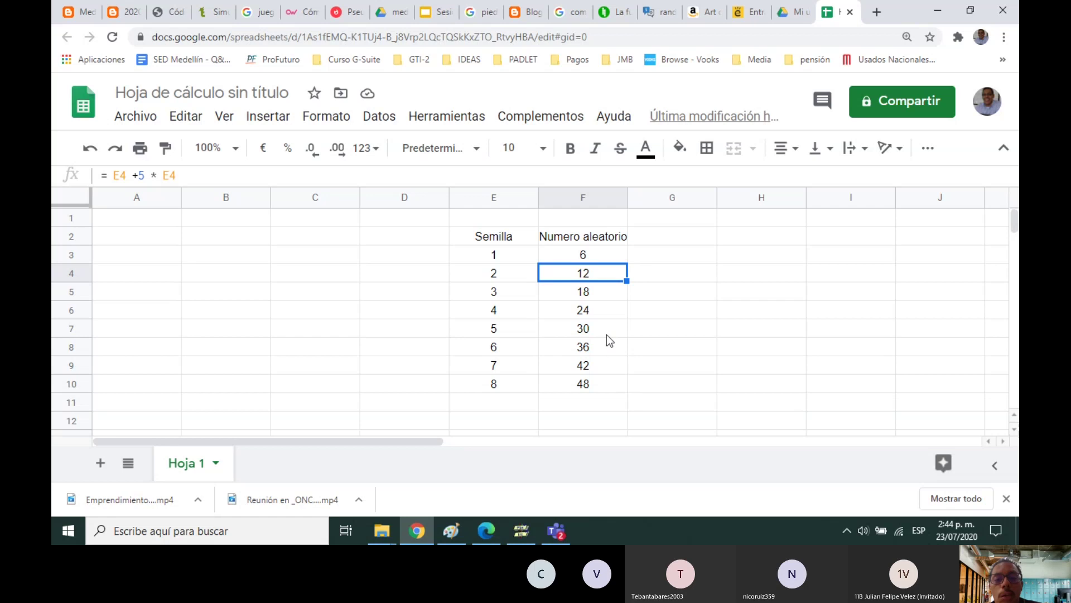
{"action": "left_click", "coordinate": [607, 333]}
{"action": "left_click", "coordinate": [601, 299]}
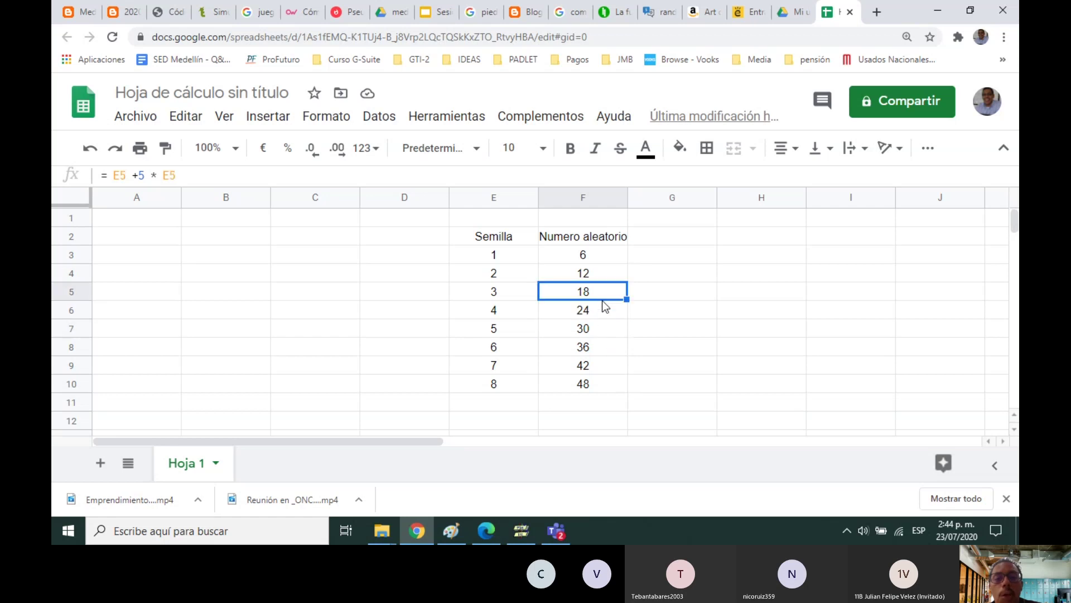
{"action": "left_click", "coordinate": [602, 367]}
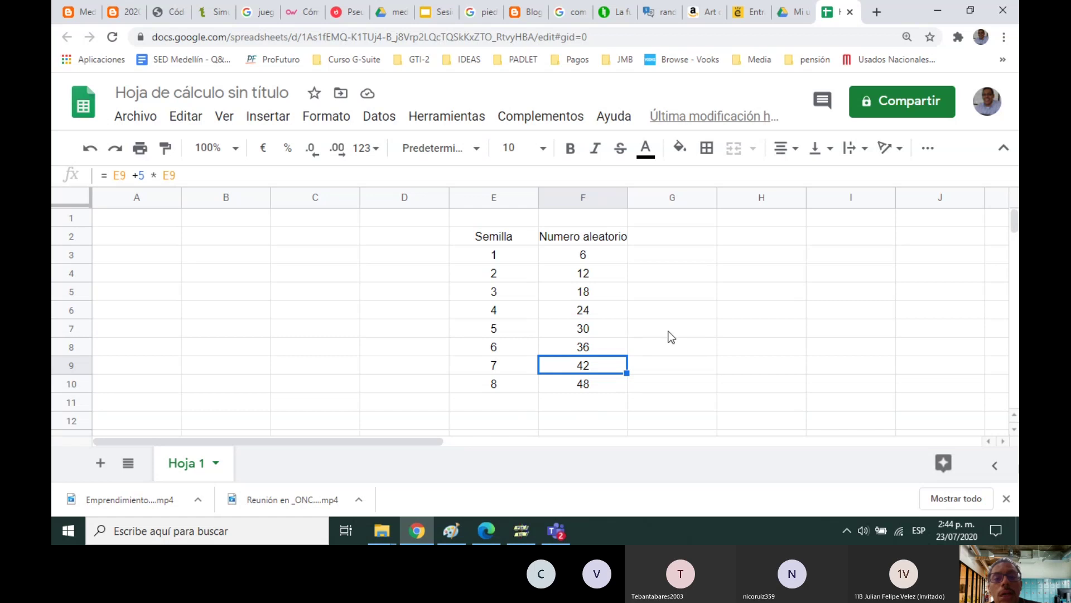
{"action": "left_click", "coordinate": [705, 328]}
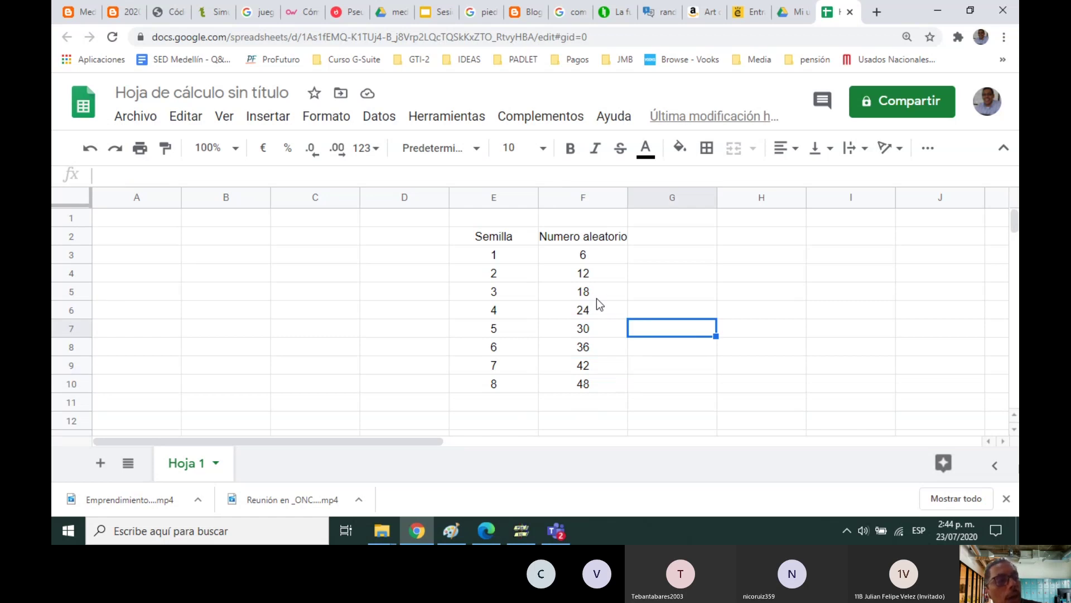
Step: Compare the seed values in E3 through E10 with the formula in F3 that uses them
{"action": "left_click", "coordinate": [504, 261]}
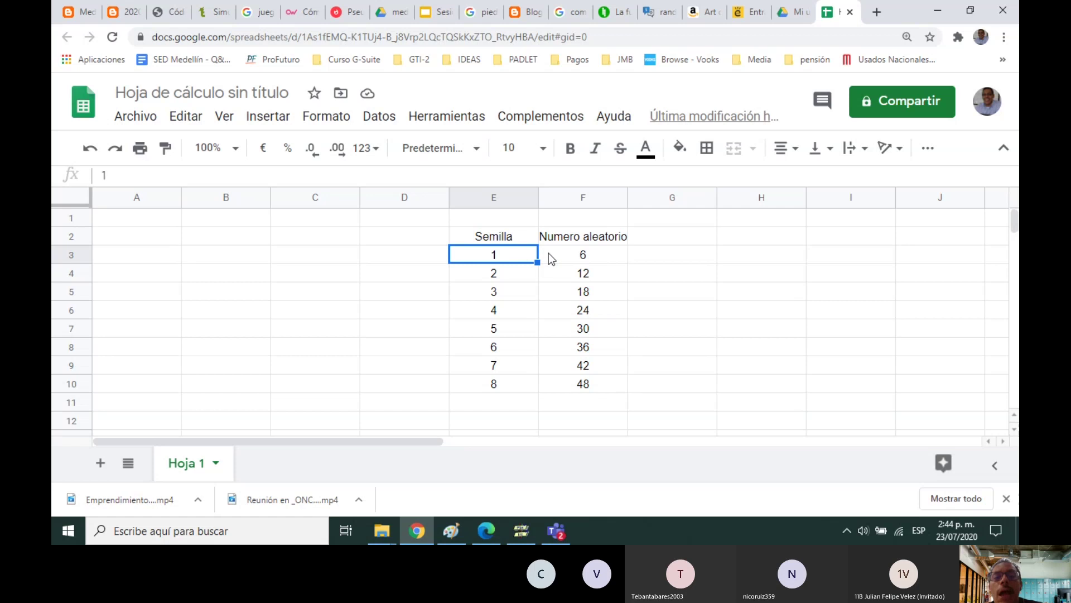
{"action": "left_click", "coordinate": [521, 276]}
{"action": "left_click", "coordinate": [515, 257]}
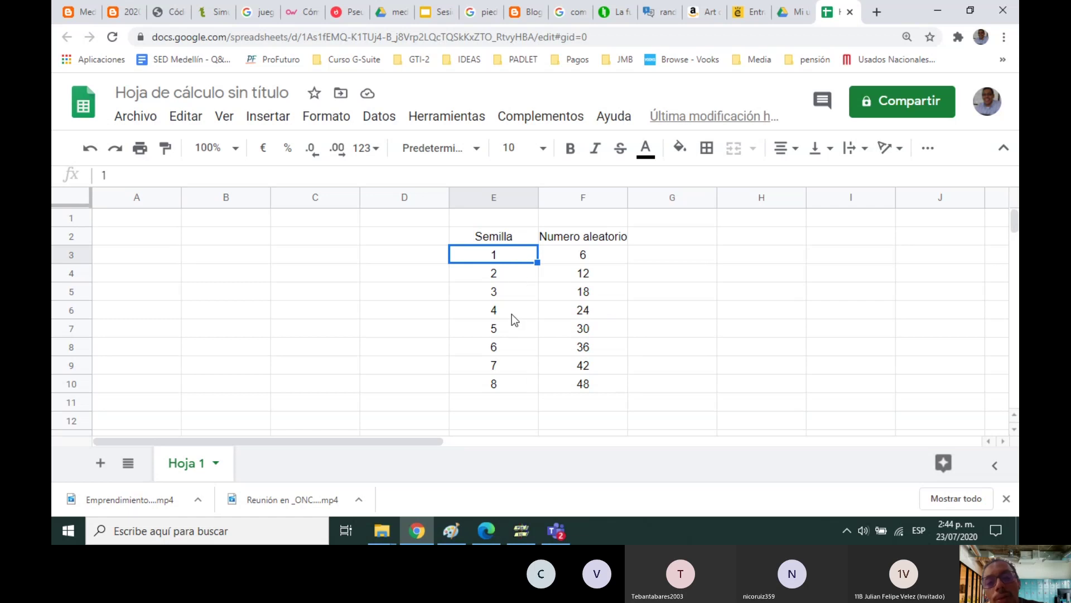
{"action": "left_click", "coordinate": [590, 260]}
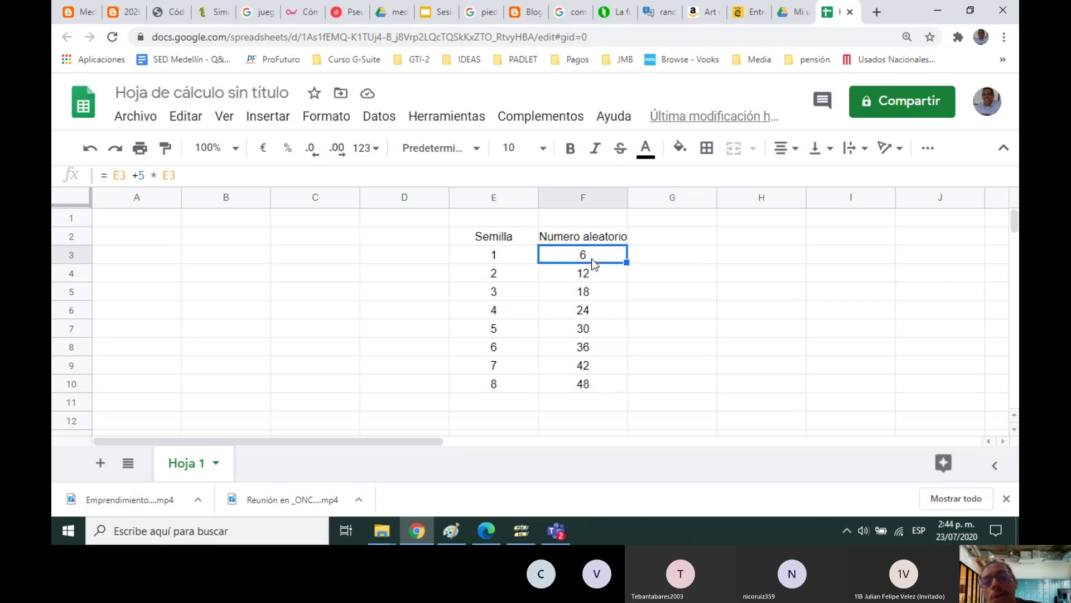
{"action": "left_click", "coordinate": [499, 262]}
{"action": "left_click_drag", "start_coordinate": [510, 255], "coordinate": [520, 388]}
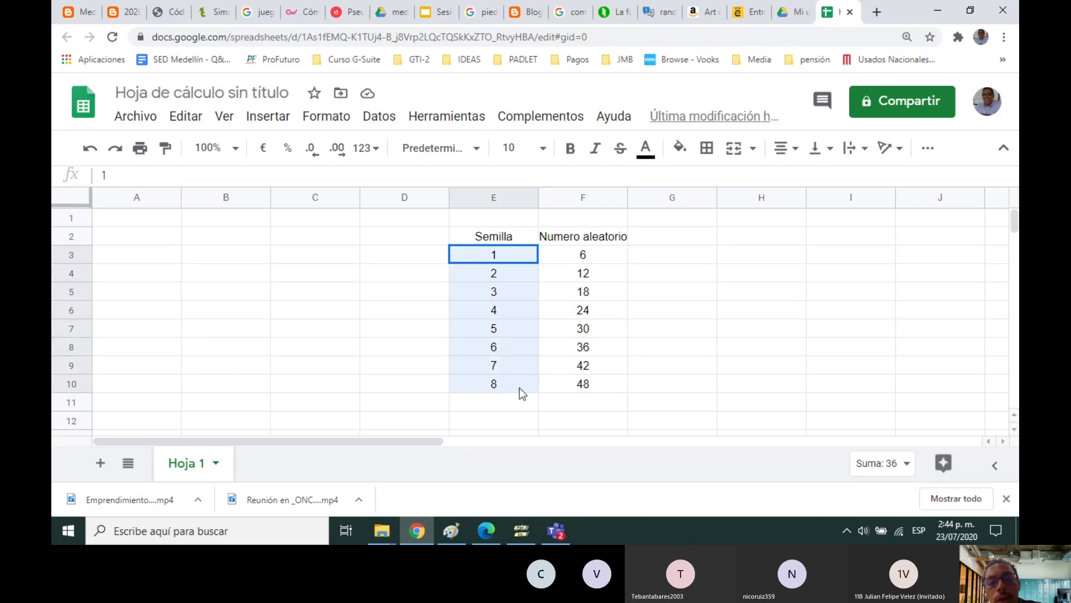
{"action": "left_click", "coordinate": [641, 366]}
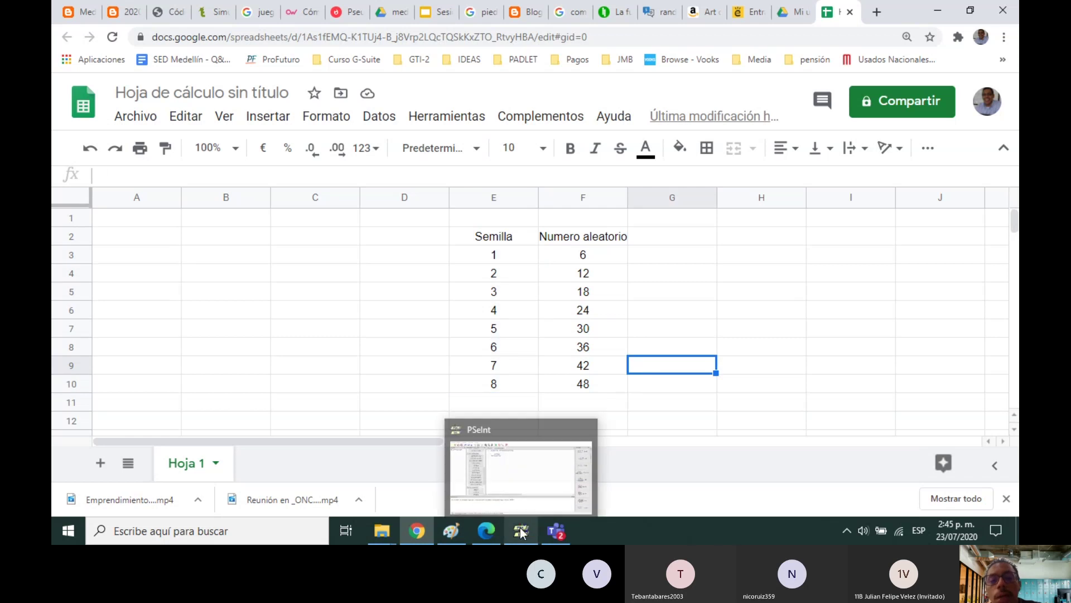
Step: Switch to the open stackoverrun page and read the question "¿cómo funciona el azar()?" about pseudo-random number generation and its first answers
{"action": "left_click", "coordinate": [660, 15]}
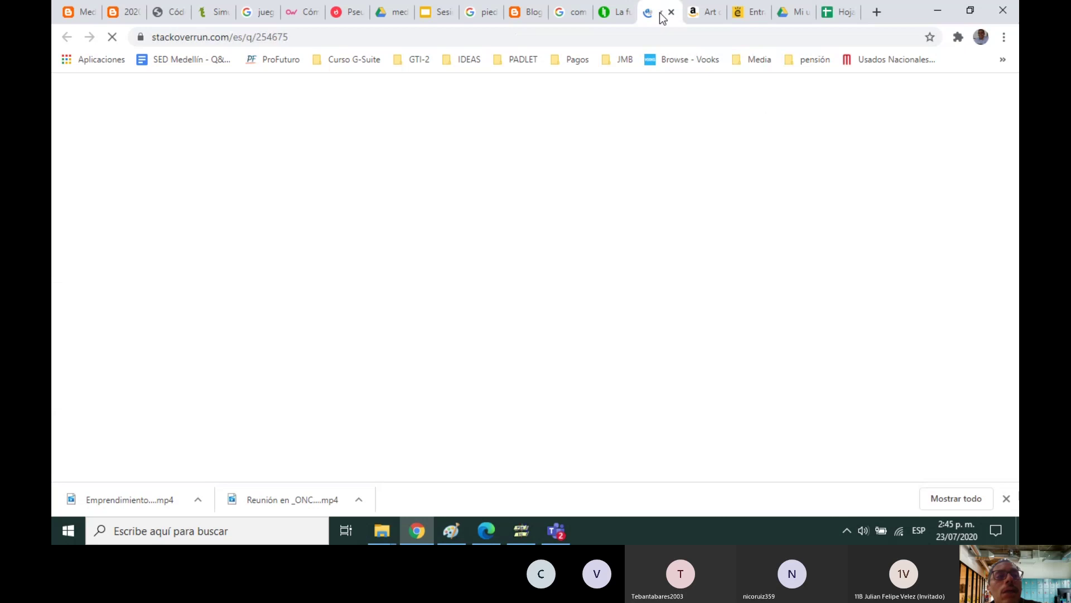
{"action": "scroll", "coordinate": [571, 129], "scroll_direction": "up", "scroll_amount": 4}
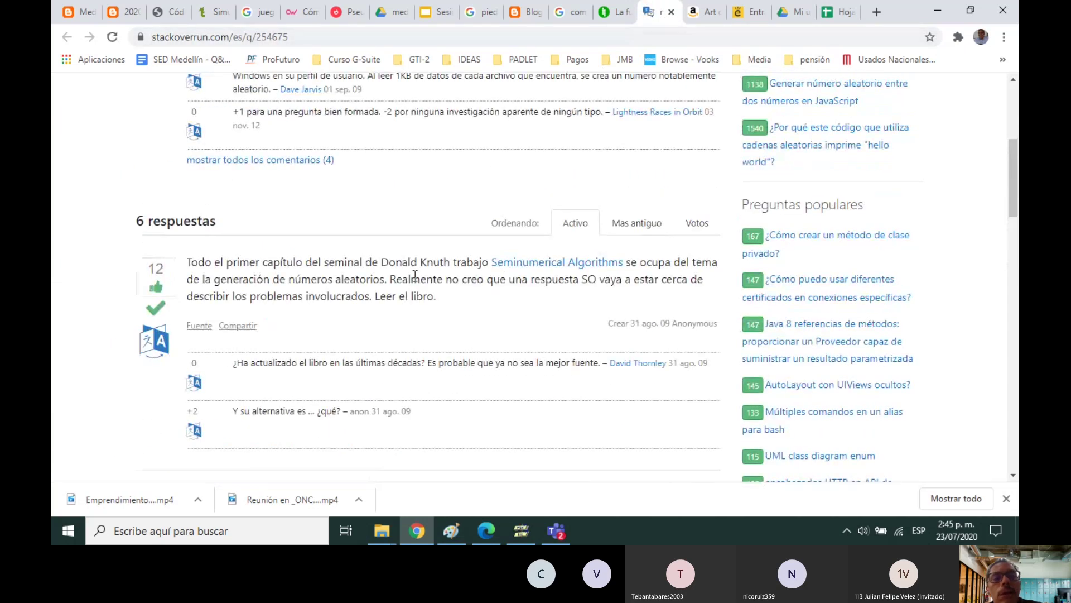
{"action": "scroll", "coordinate": [415, 275], "scroll_direction": "up", "scroll_amount": 5}
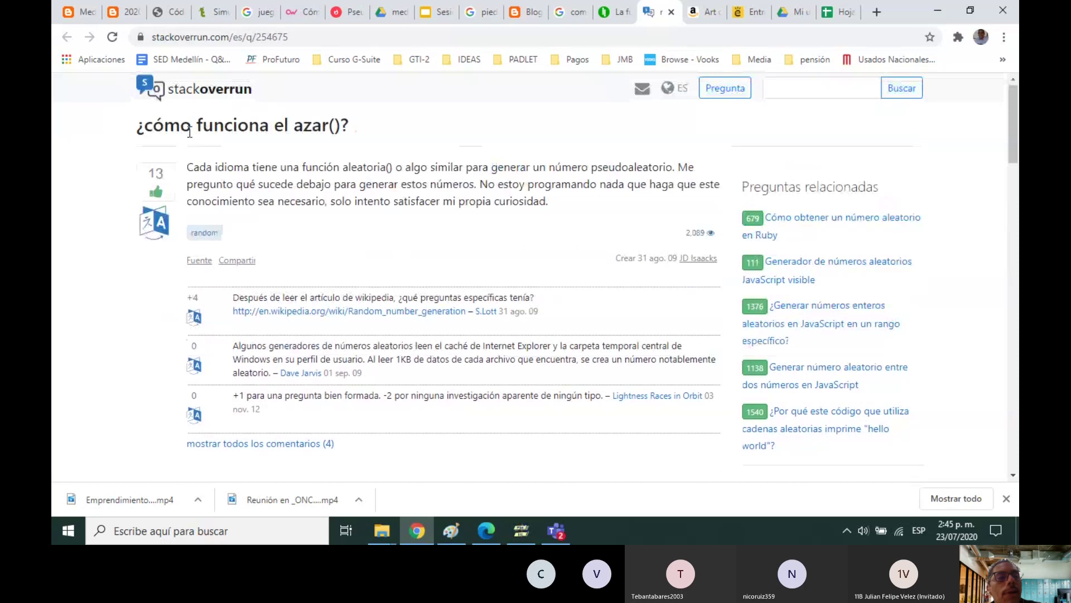
{"action": "left_click_drag", "start_coordinate": [137, 126], "coordinate": [357, 127]}
{"action": "left_click", "coordinate": [360, 127]}
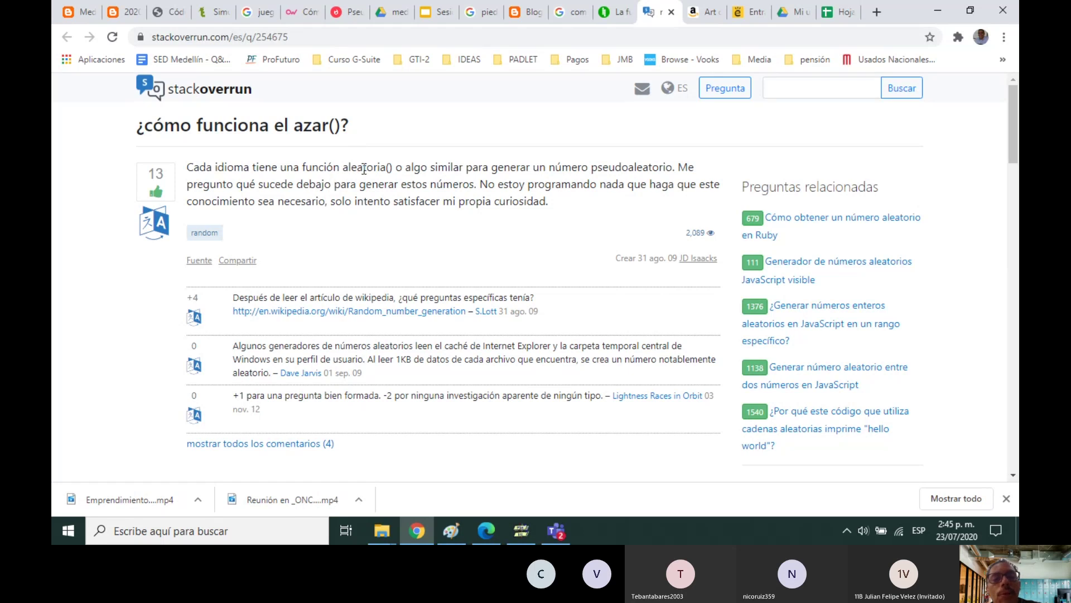
{"action": "double_click", "coordinate": [600, 167]}
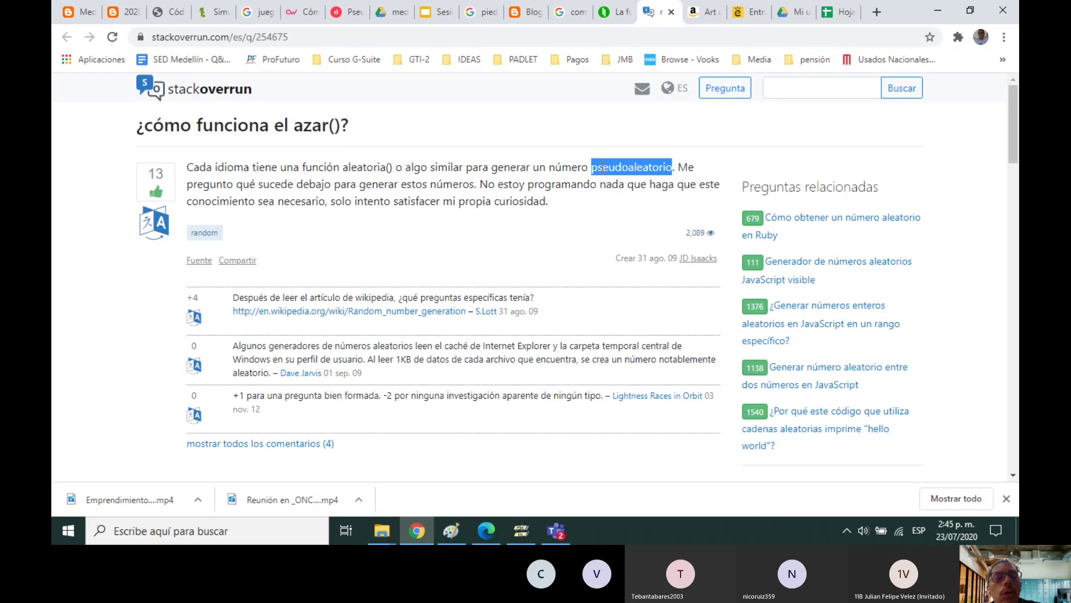
{"action": "left_click", "coordinate": [333, 200]}
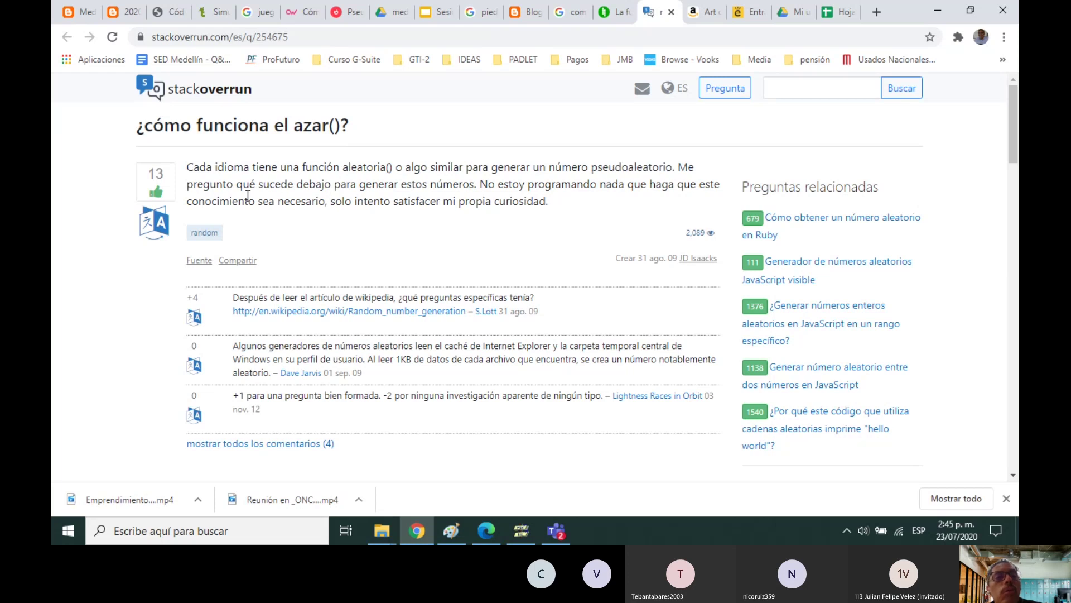
{"action": "left_click_drag", "start_coordinate": [388, 185], "coordinate": [419, 189]}
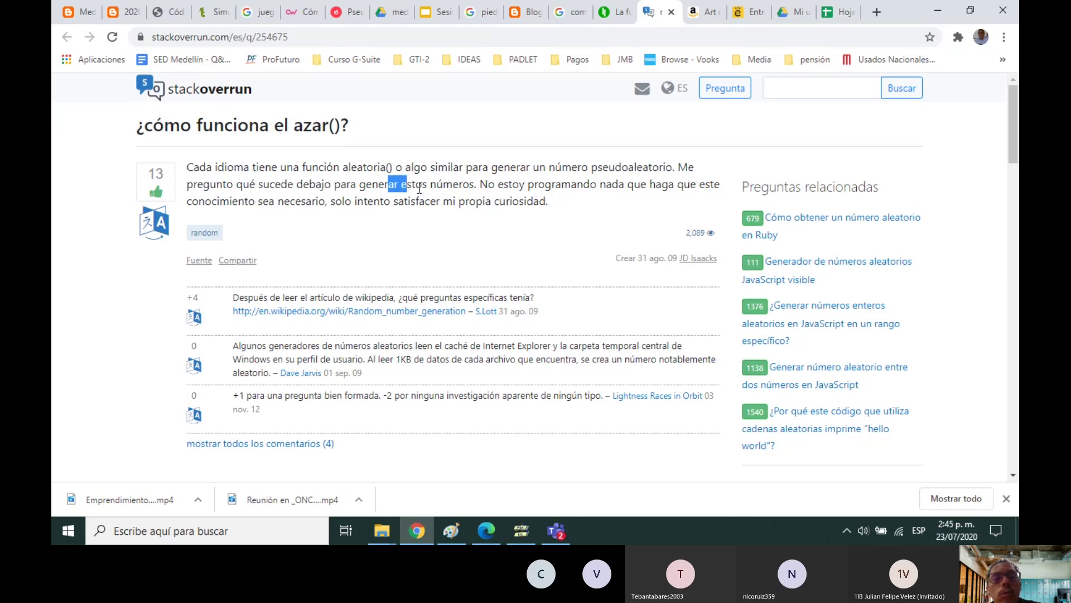
{"action": "scroll", "coordinate": [418, 279], "scroll_direction": "down", "scroll_amount": 7}
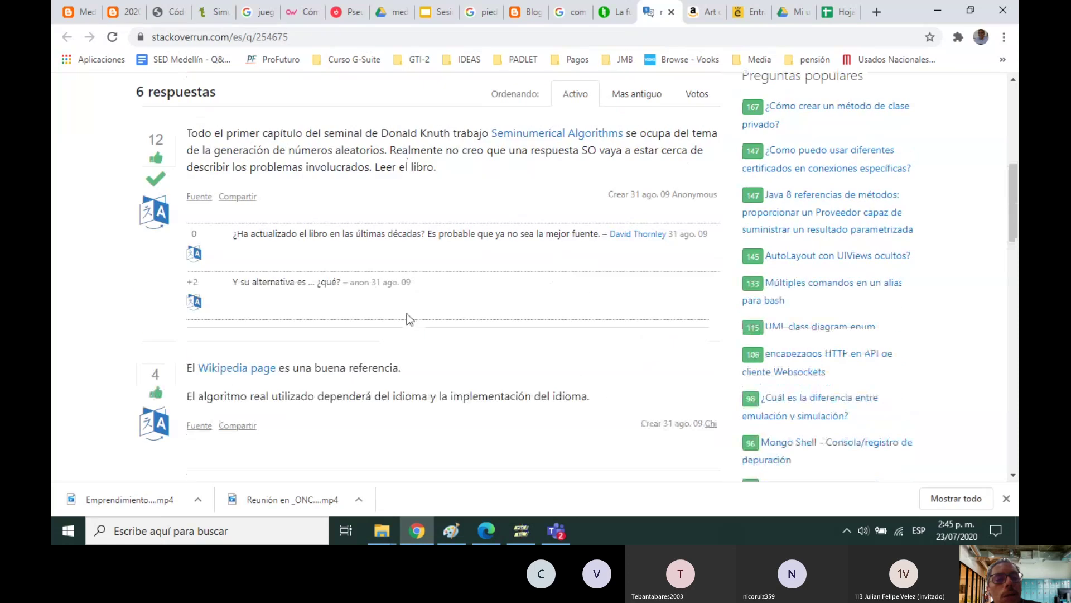
{"action": "scroll", "coordinate": [406, 314], "scroll_direction": "up", "scroll_amount": 6}
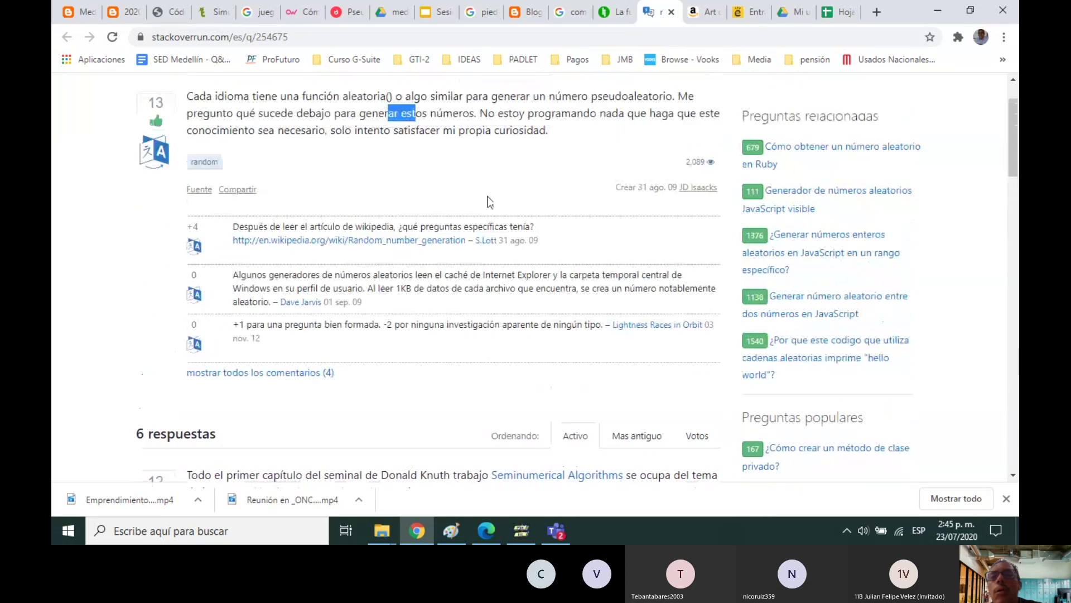
Step: Switch to the open Amazon page and look over the listing for Art of Computer Programming, Volume 2: Seminumerical Algorithms
{"action": "left_click", "coordinate": [722, 21]}
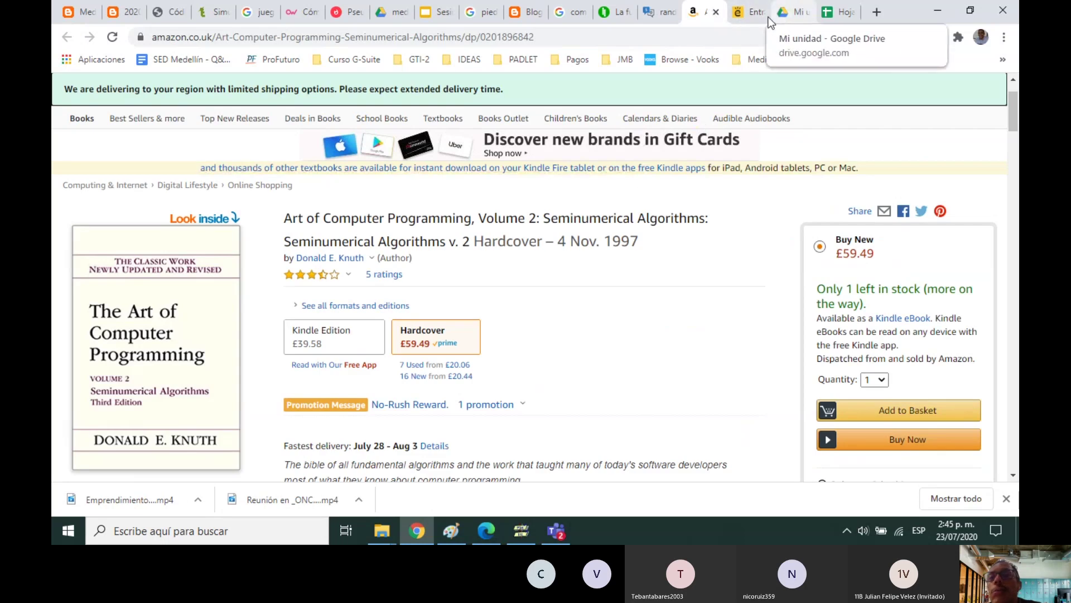
{"action": "scroll", "coordinate": [373, 132], "scroll_direction": "down", "scroll_amount": 2}
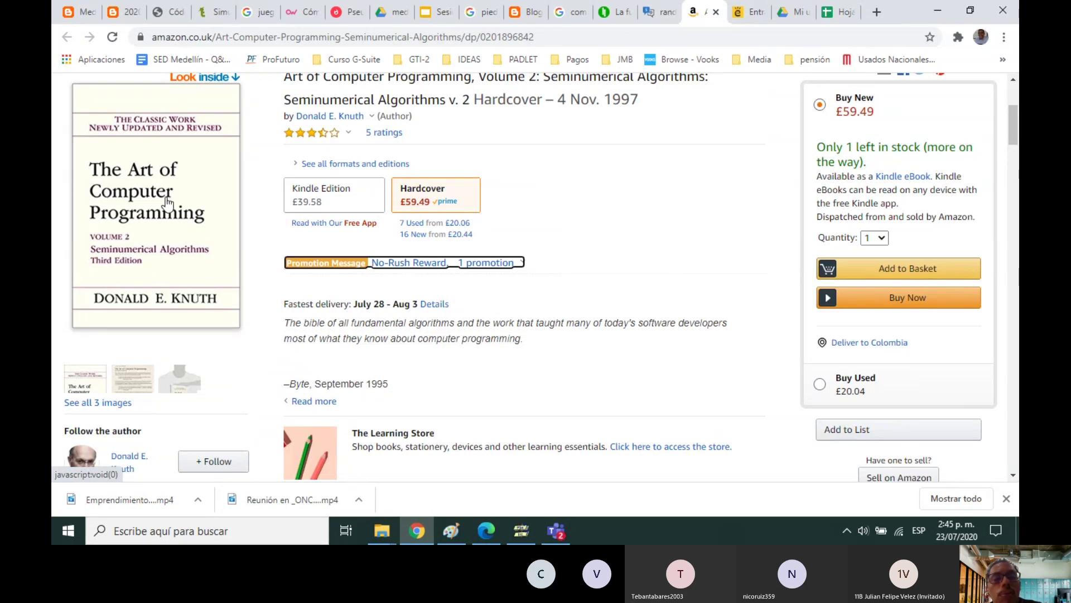
{"action": "scroll", "coordinate": [313, 201], "scroll_direction": "up", "scroll_amount": 3}
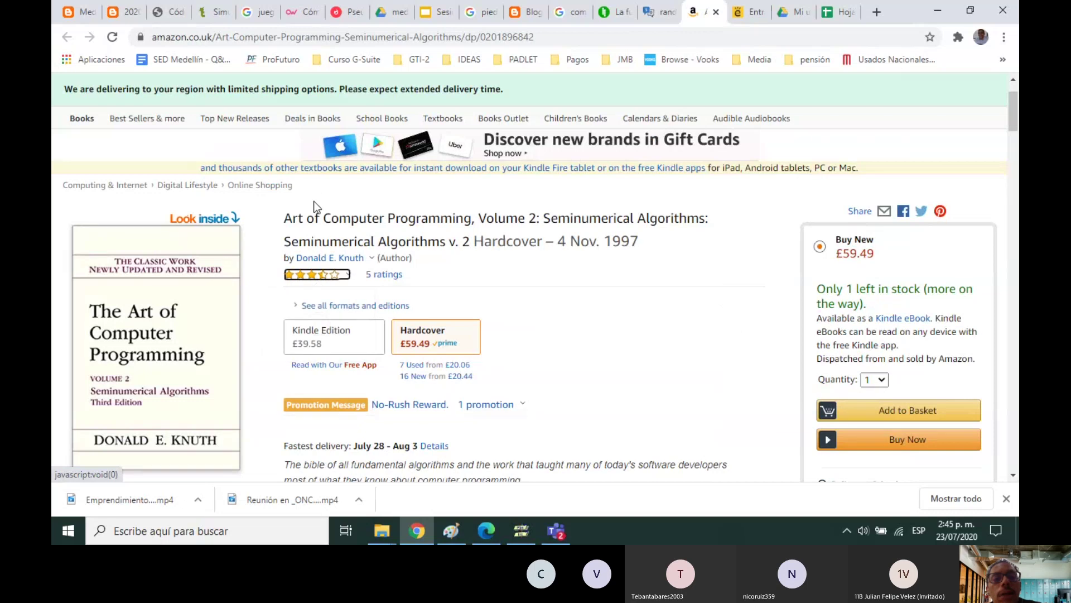
{"action": "scroll", "coordinate": [357, 236], "scroll_direction": "down", "scroll_amount": 3}
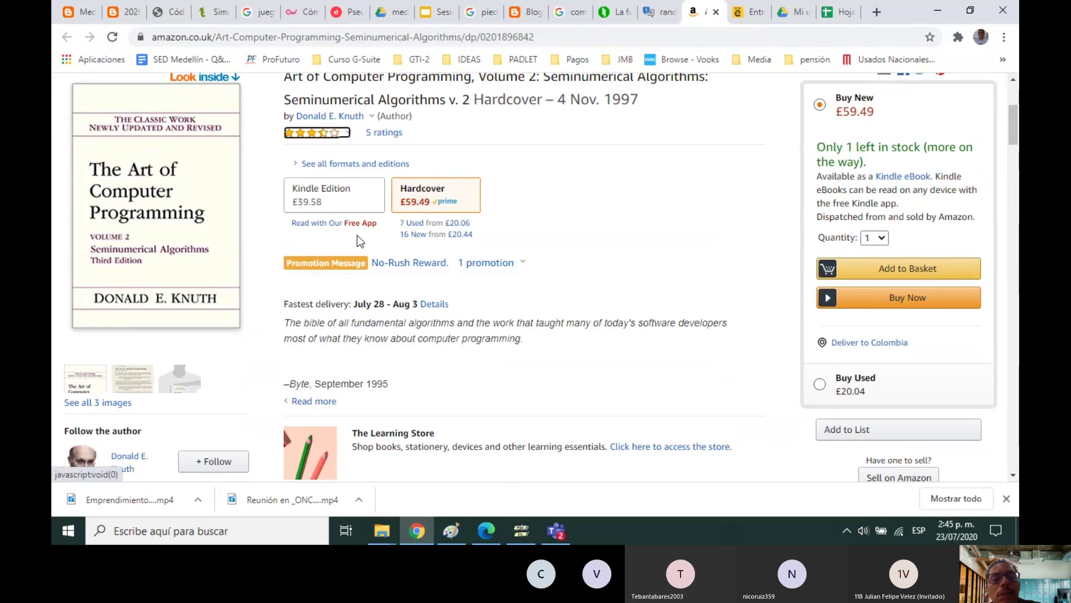
Step: Switch back to the spreadsheet with the Semilla and Numero aleatorio columns and check the current time in the system calendar
{"action": "left_click", "coordinate": [377, 263]}
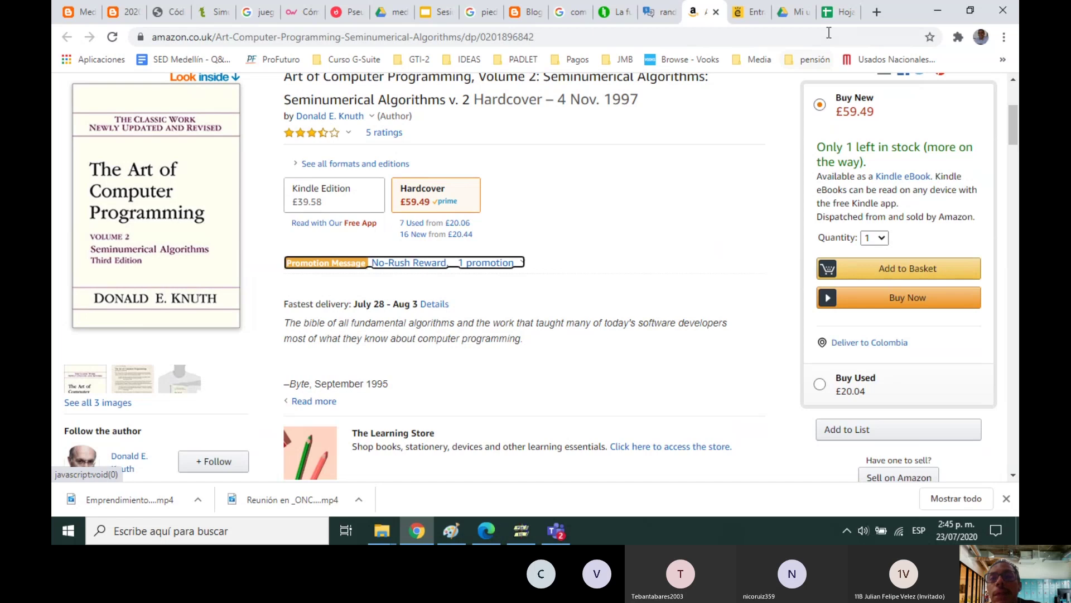
{"action": "left_click", "coordinate": [833, 12]}
{"action": "left_click", "coordinate": [516, 260]}
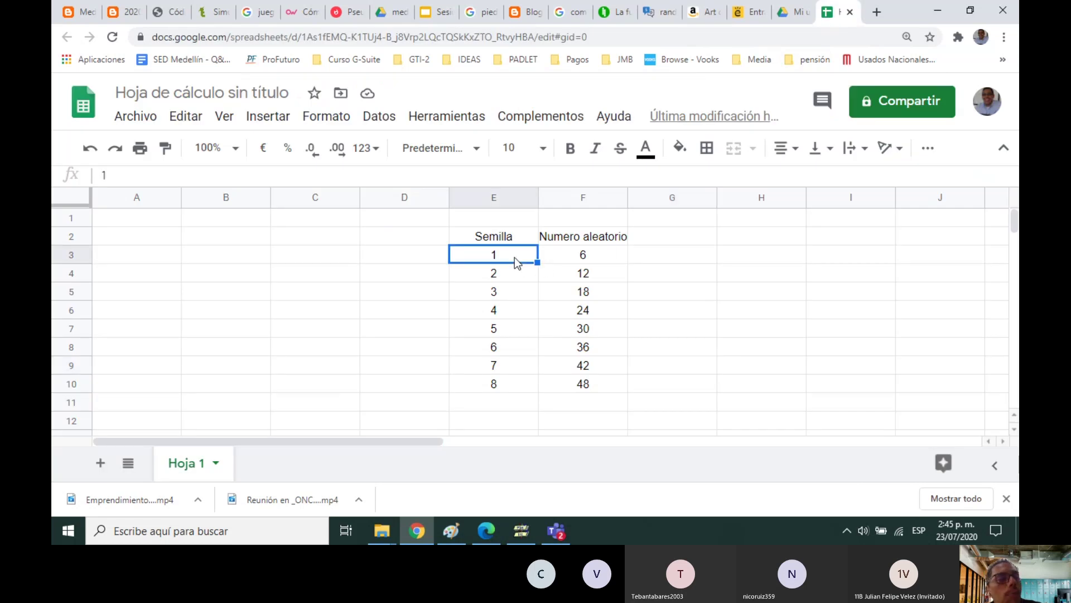
{"action": "left_click", "coordinate": [948, 533]}
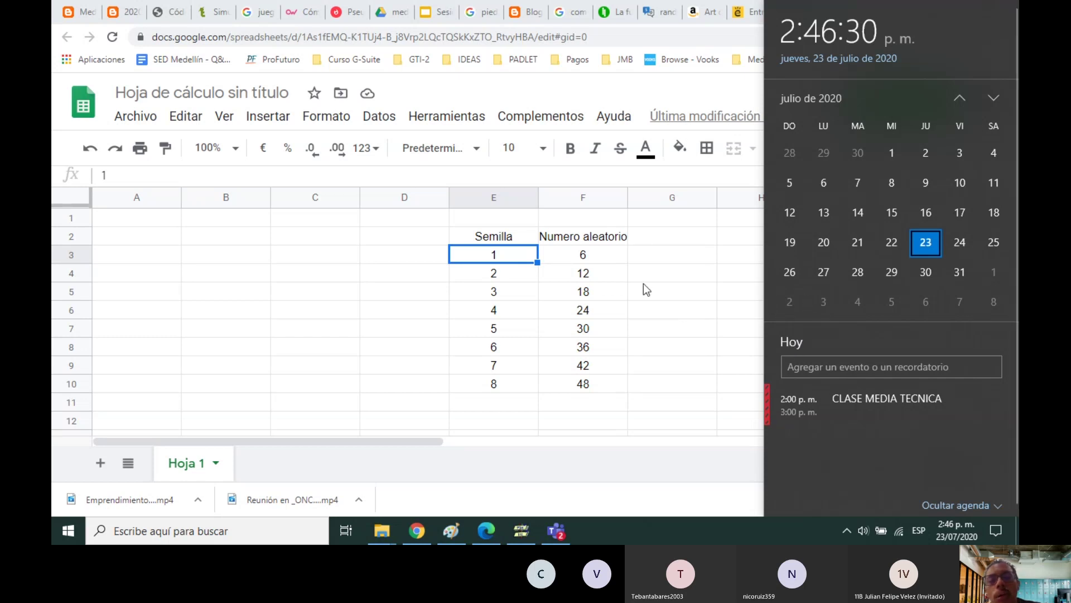
{"action": "left_click", "coordinate": [606, 257]}
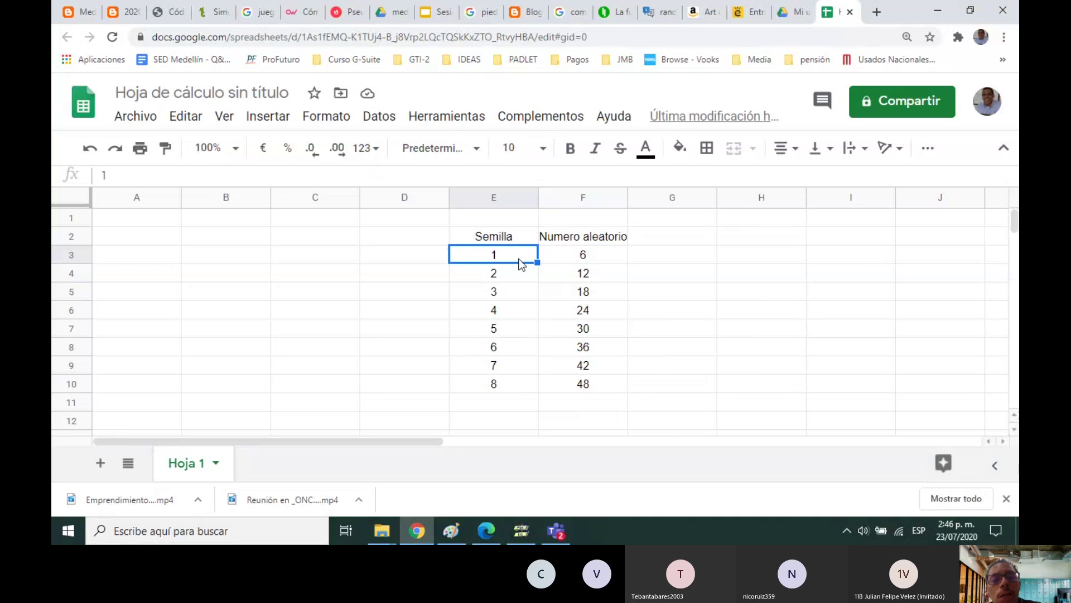
Step: Change the seed values in E3, E4 and E5 to 6, 11 and 17
{"action": "type", "text": "6"}
{"action": "left_click", "coordinate": [520, 274]}
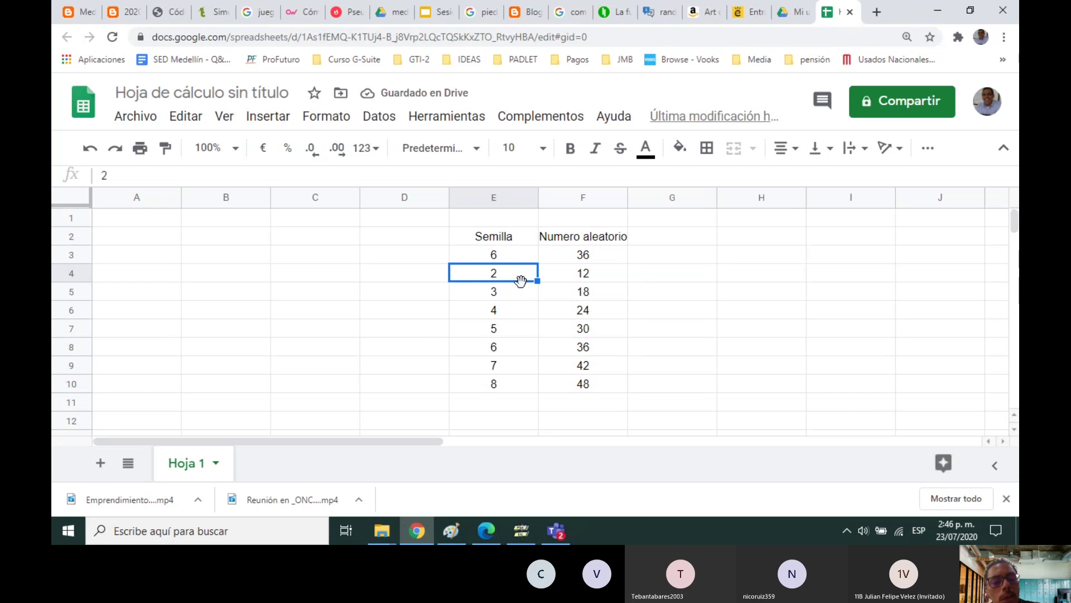
{"action": "type", "text": "11"}
{"action": "left_click", "coordinate": [564, 273]}
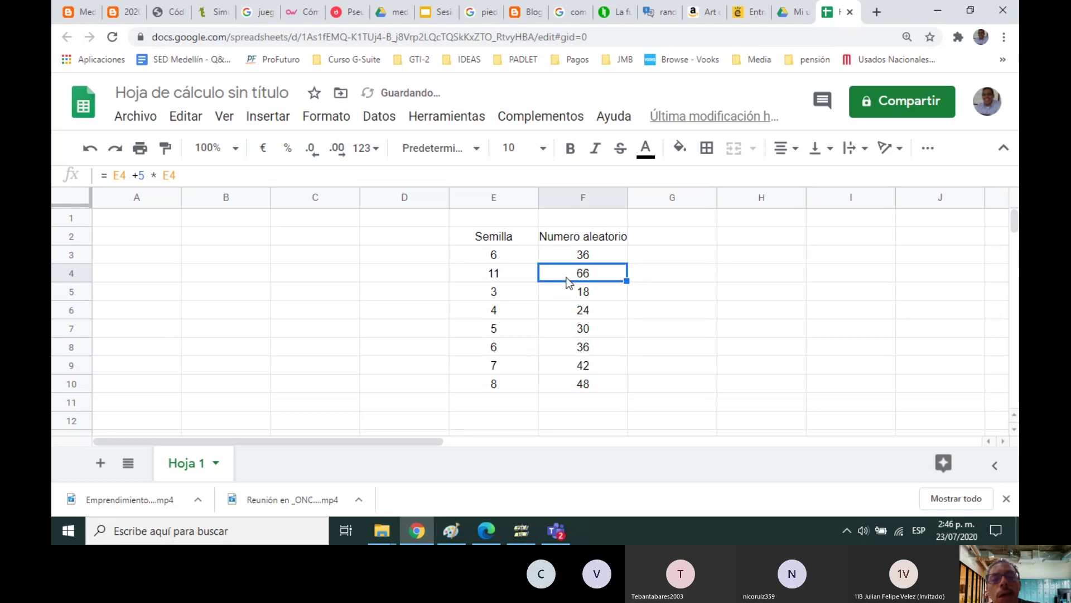
{"action": "left_click", "coordinate": [521, 295]}
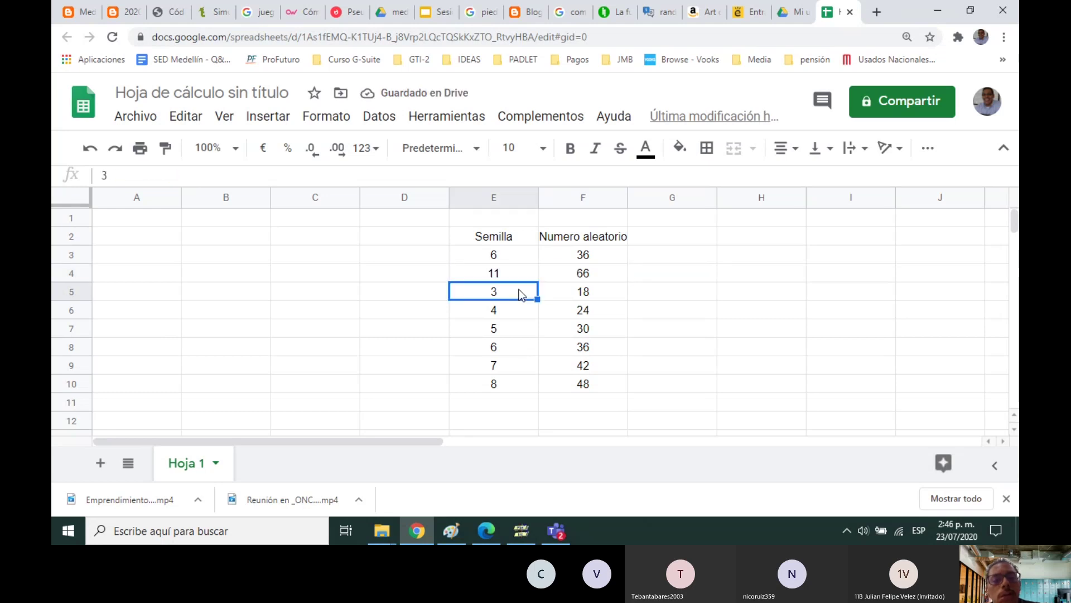
{"action": "type", "text": "17"}
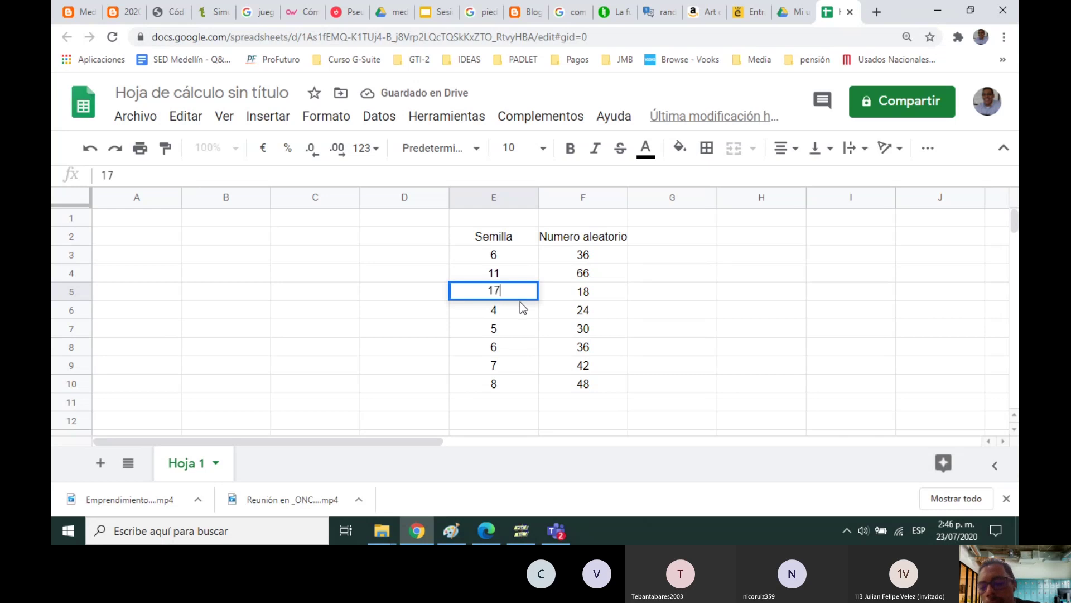
{"action": "key", "text": "Return"}
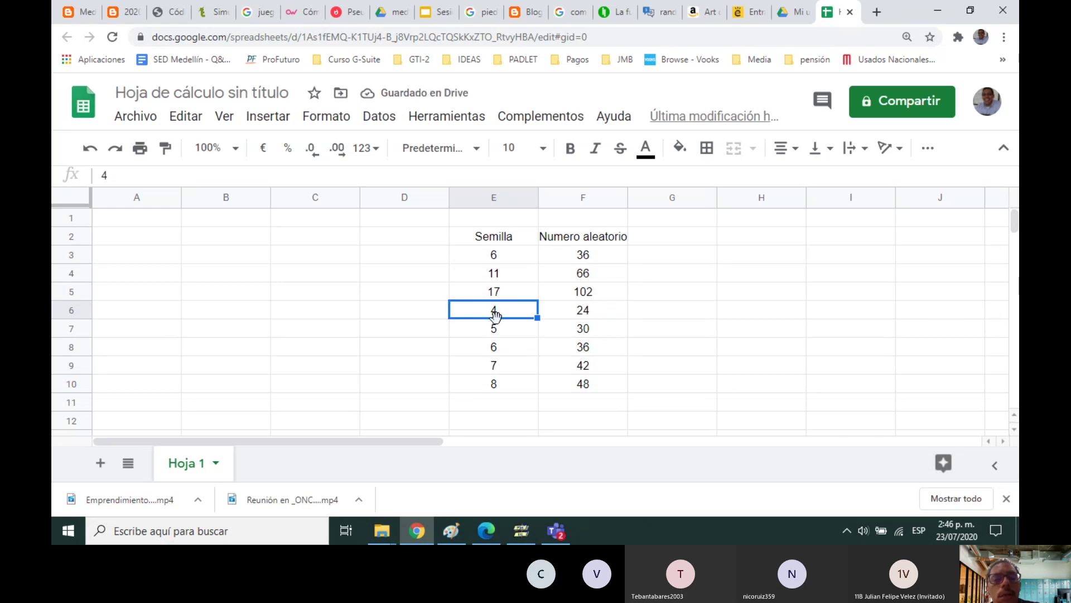
Step: Set the seeds in E6 and E7 to 21 and 39
{"action": "type", "text": "21"}
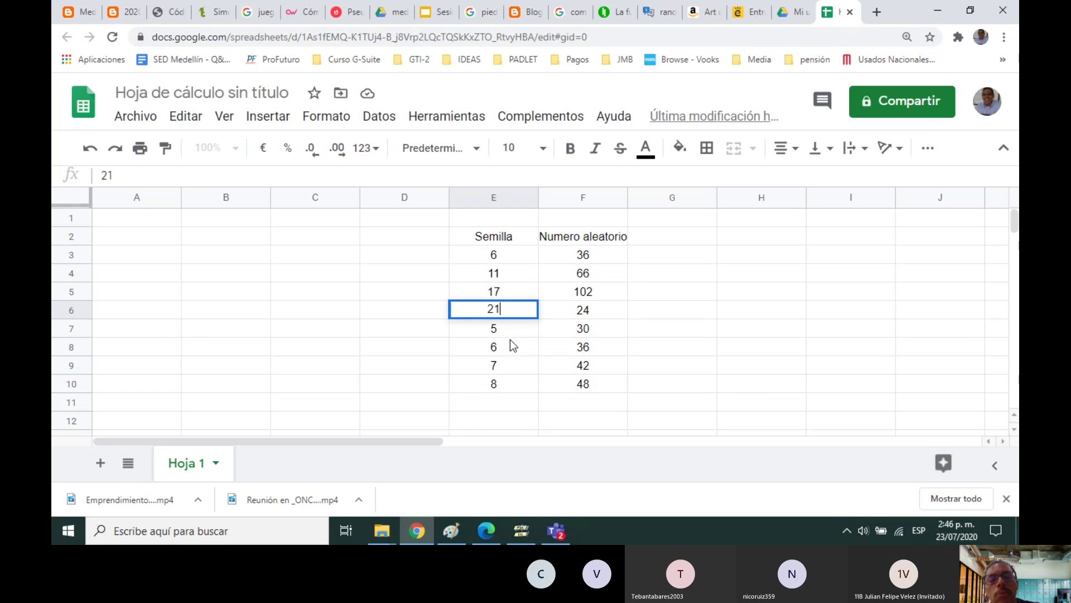
{"action": "key", "text": "Return"}
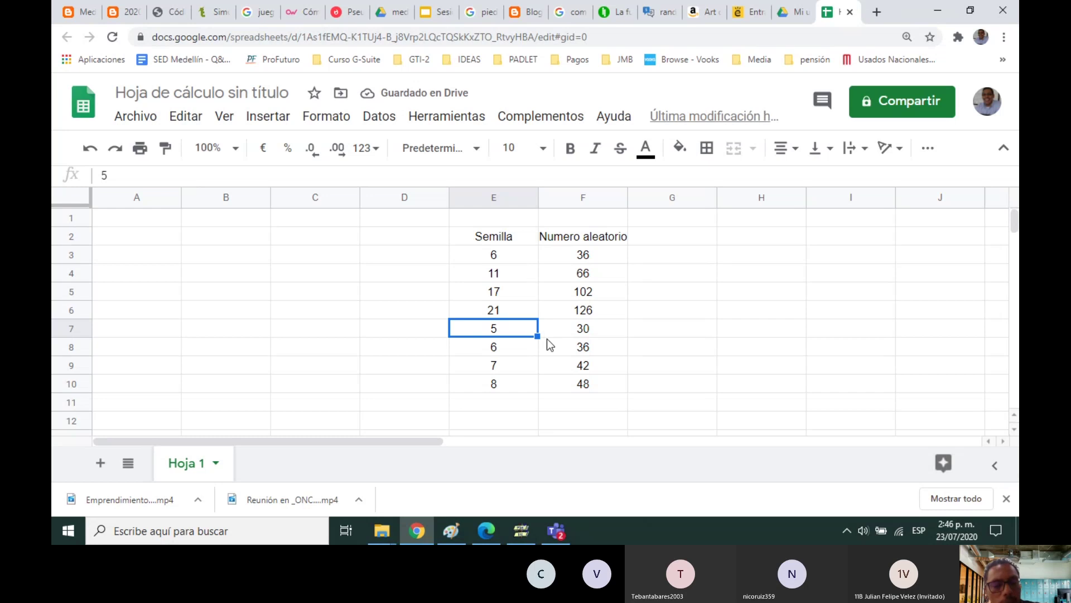
{"action": "left_click", "coordinate": [594, 329]}
{"action": "left_click", "coordinate": [515, 331]}
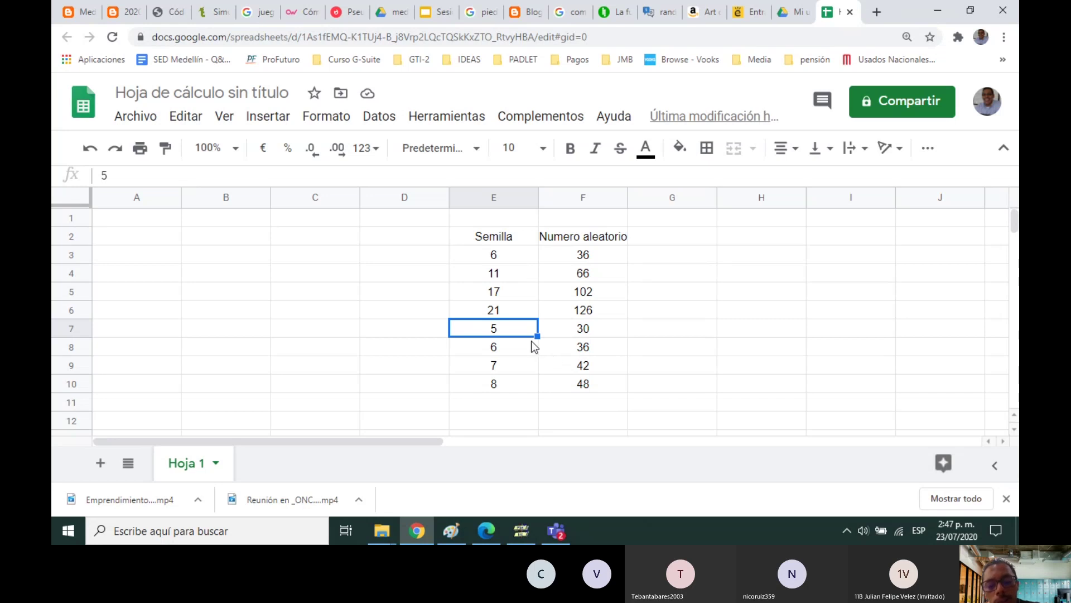
{"action": "type", "text": "39"}
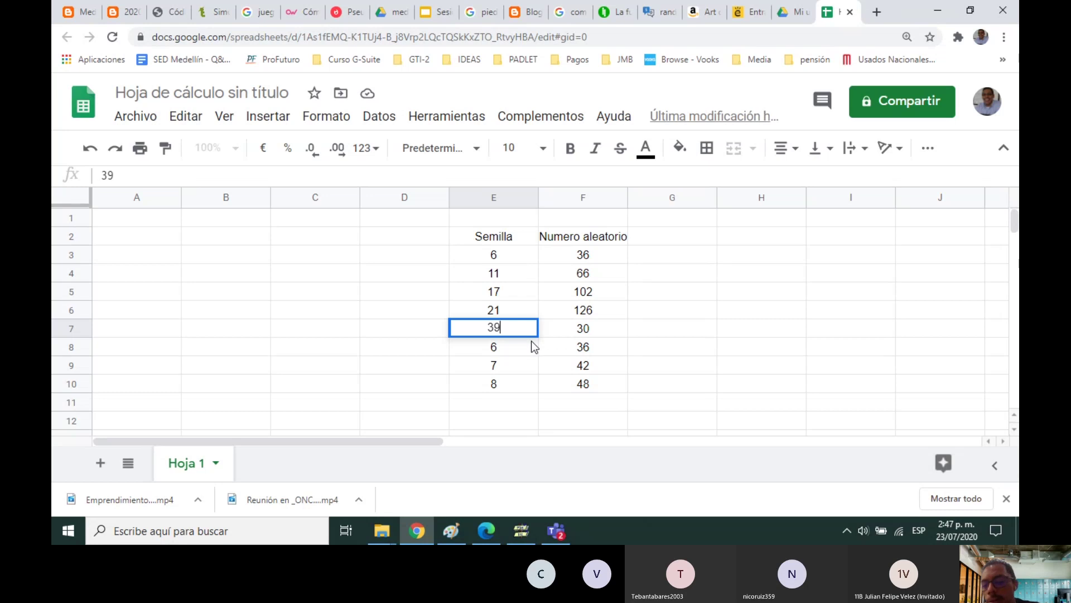
{"action": "key", "text": "Return"}
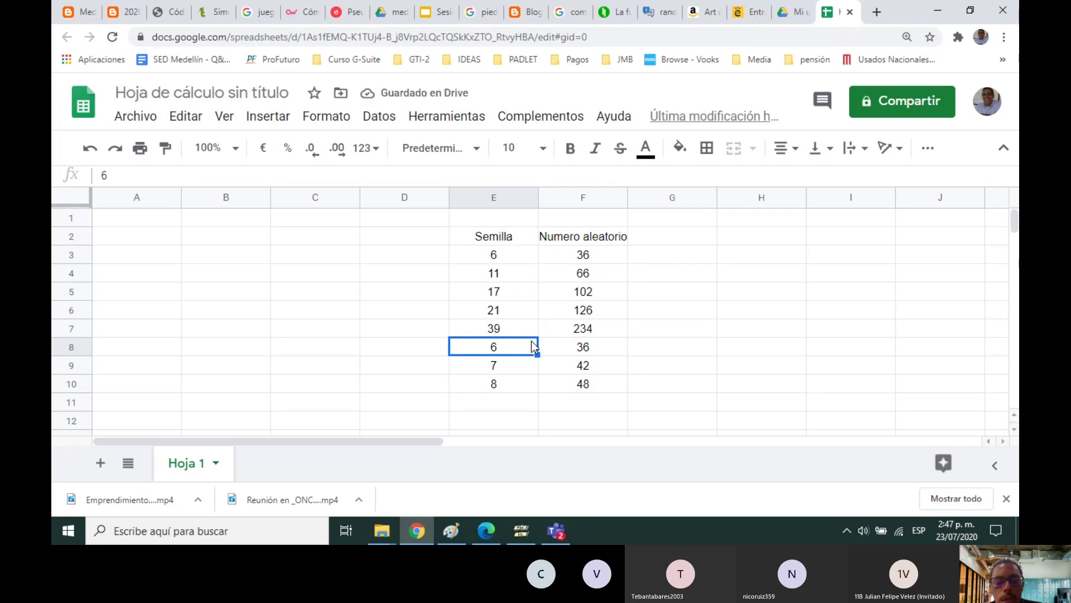
Step: Replace the last three seeds, E8 through E10, with 46, 50 and 57
{"action": "type", "text": "46"}
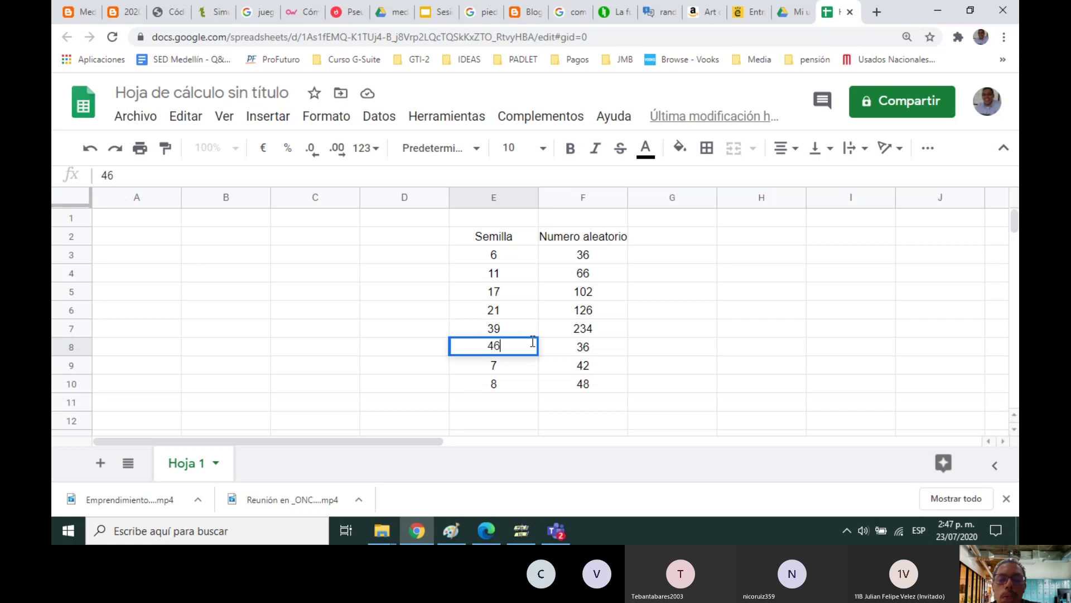
{"action": "key", "text": "Return"}
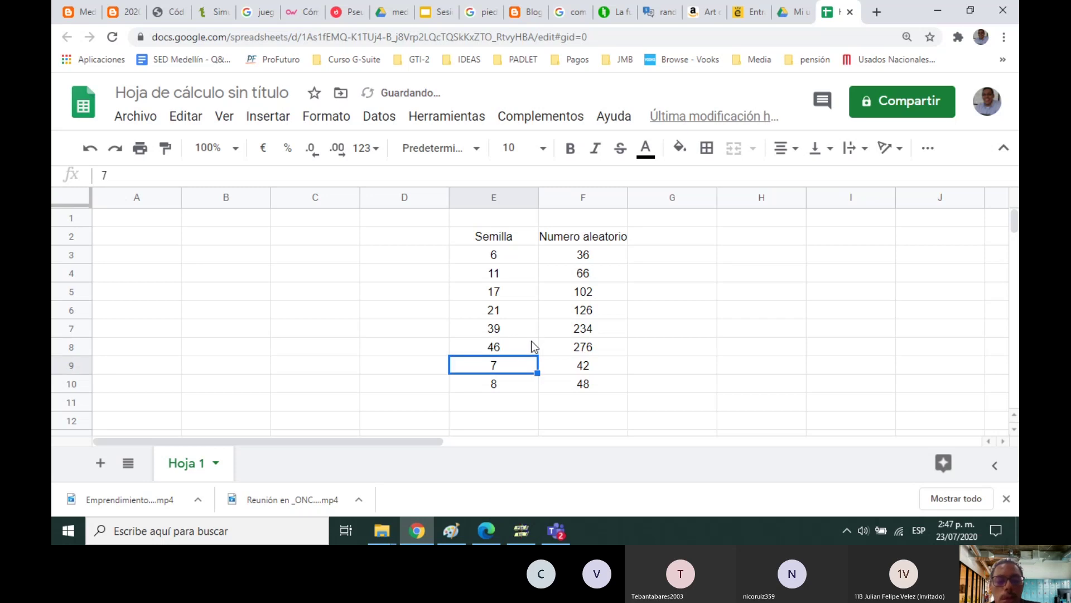
{"action": "type", "text": "50"}
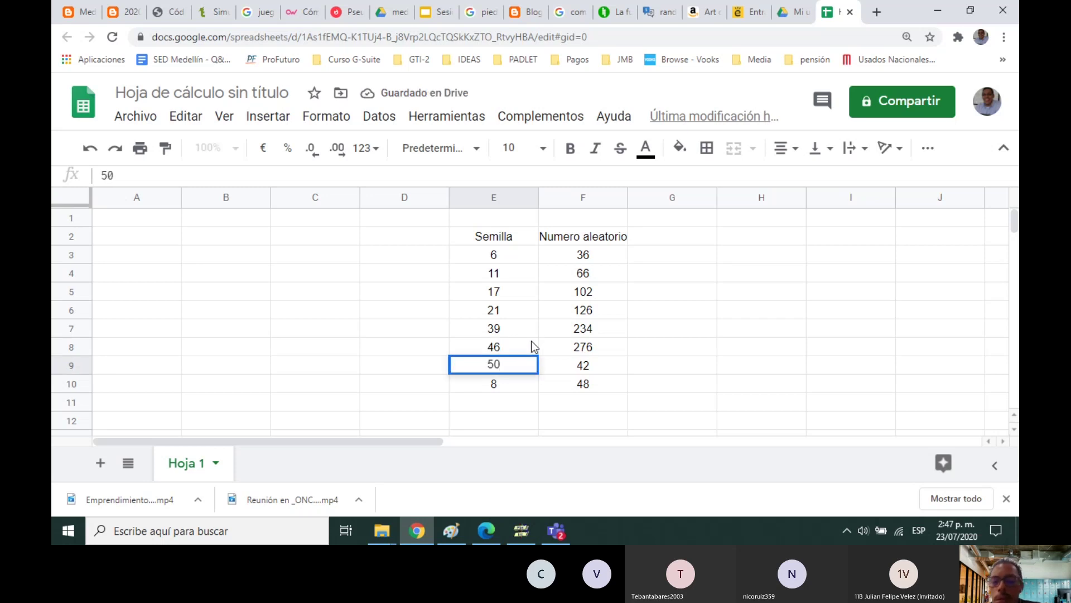
{"action": "key", "text": "Return"}
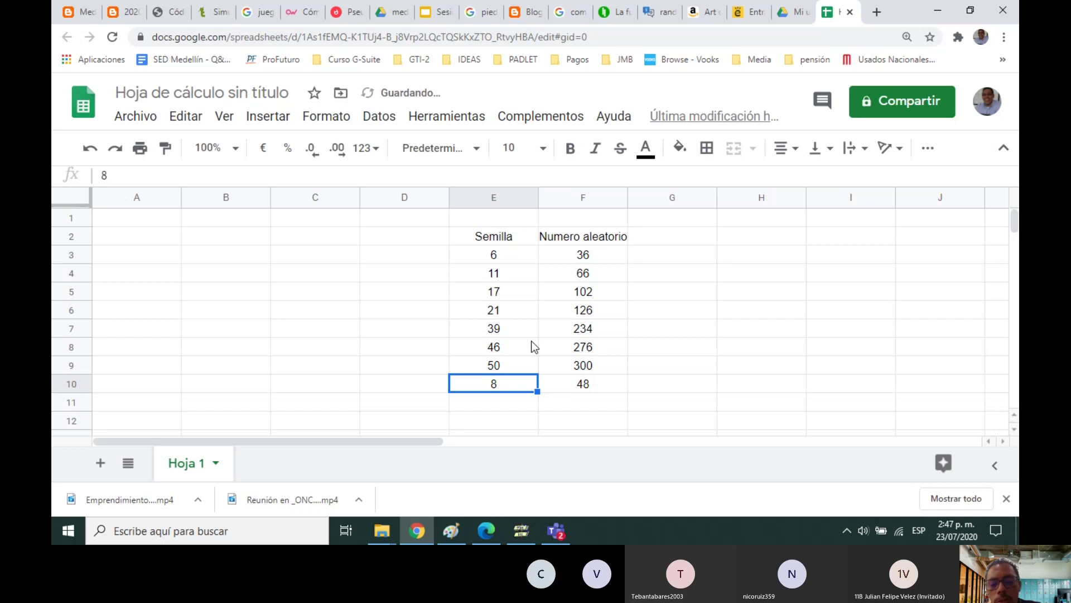
{"action": "type", "text": "5"}
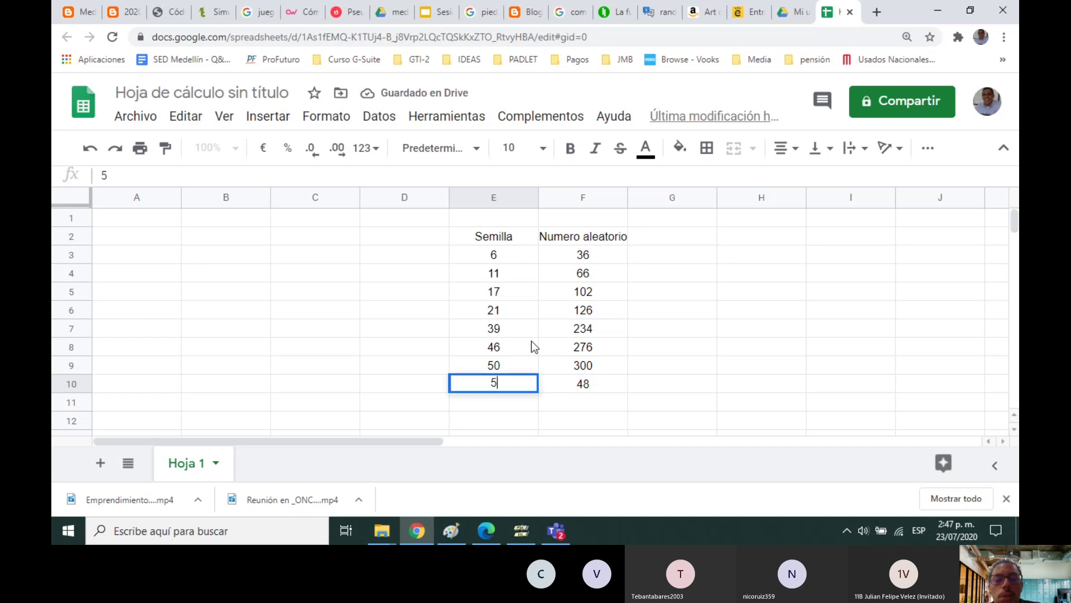
{"action": "type", "text": "7"}
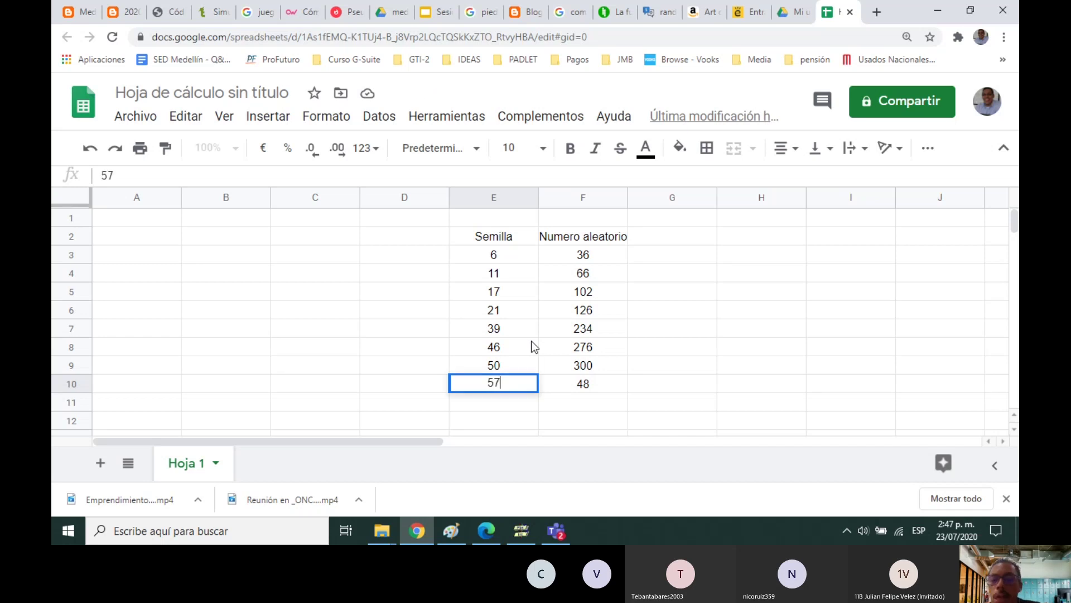
{"action": "key", "text": "Return"}
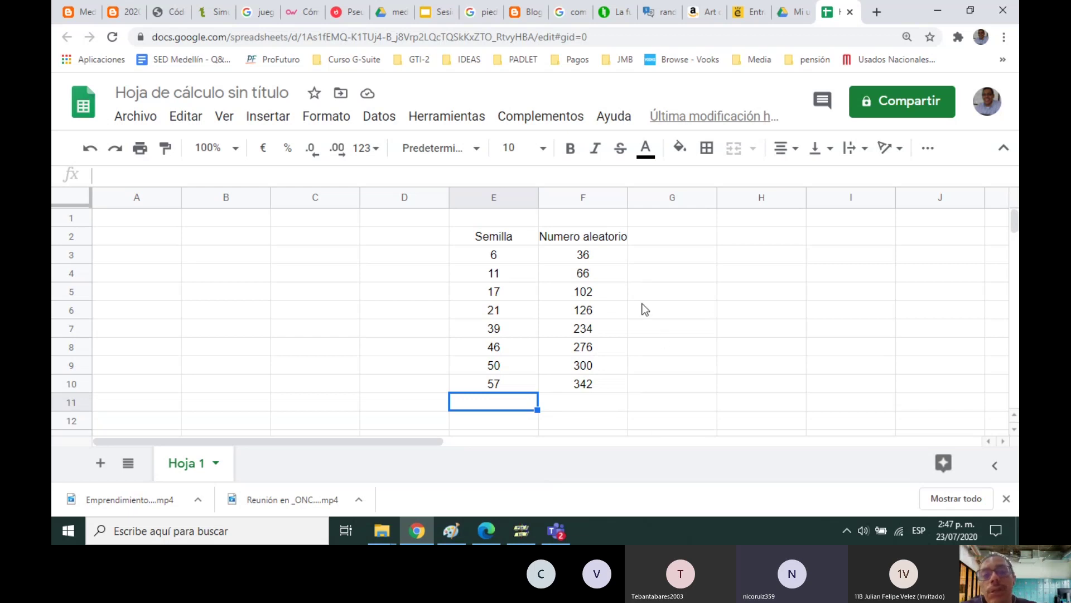
Step: Review the formulas in F3 and F4 that calculate the numbers from the new seeds
{"action": "left_click", "coordinate": [610, 255]}
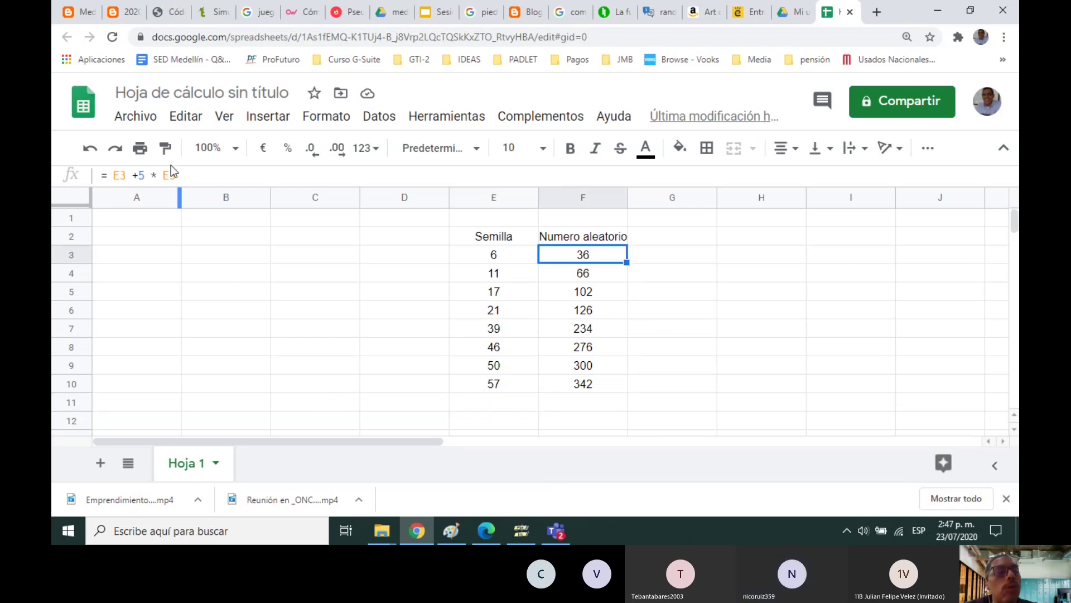
{"action": "left_click", "coordinate": [606, 279]}
{"action": "left_click", "coordinate": [644, 290]}
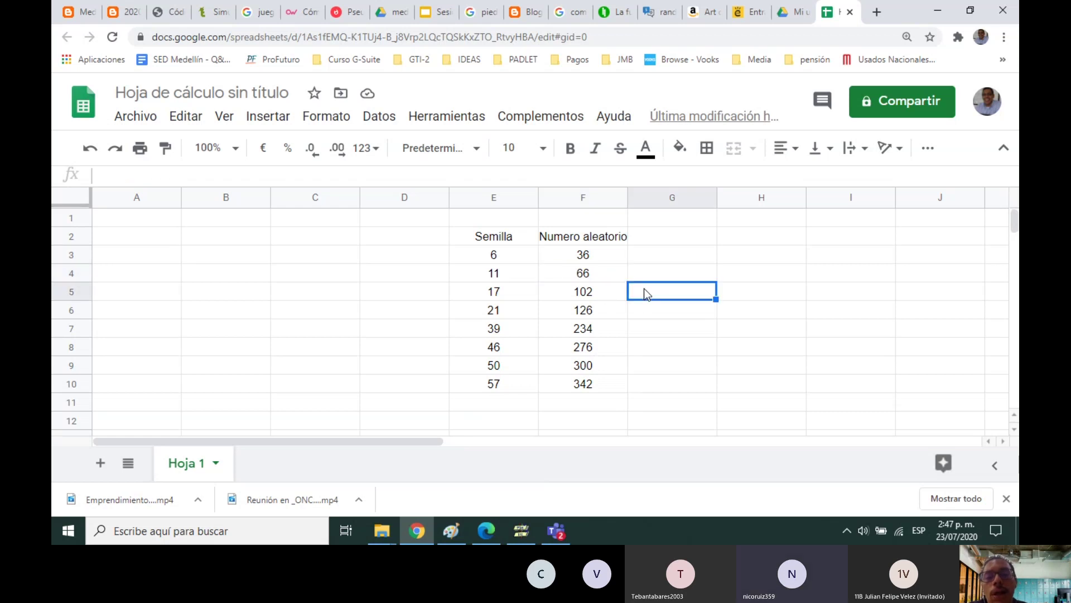
Step: Enter the formula =E3*6 in G3 and copy it down to G10
{"action": "left_click", "coordinate": [663, 252]}
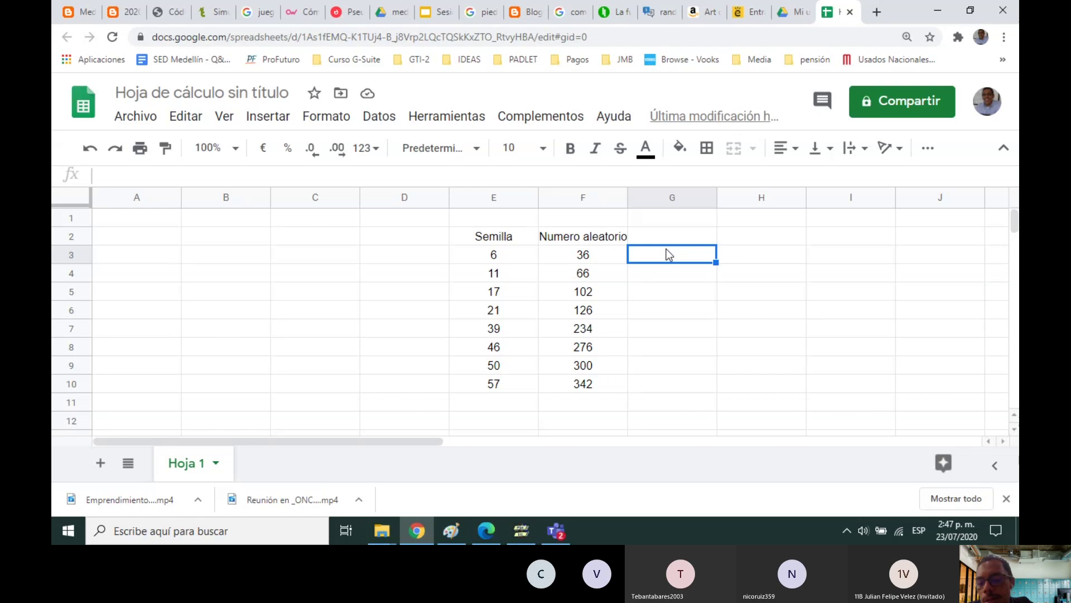
{"action": "type", "text": "+"}
{"action": "left_click", "coordinate": [513, 255]}
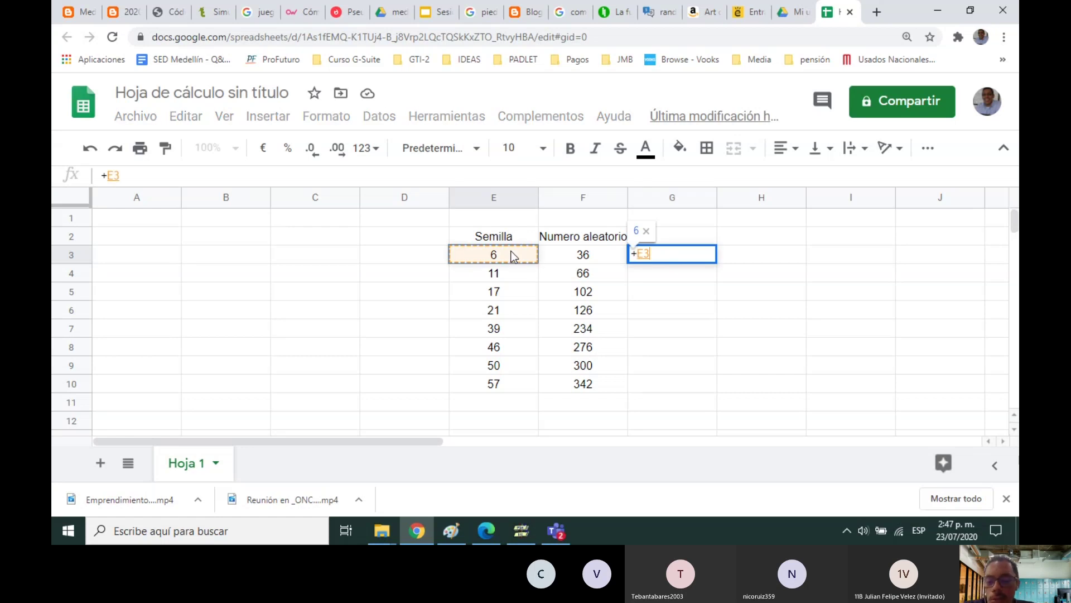
{"action": "type", "text": "*"}
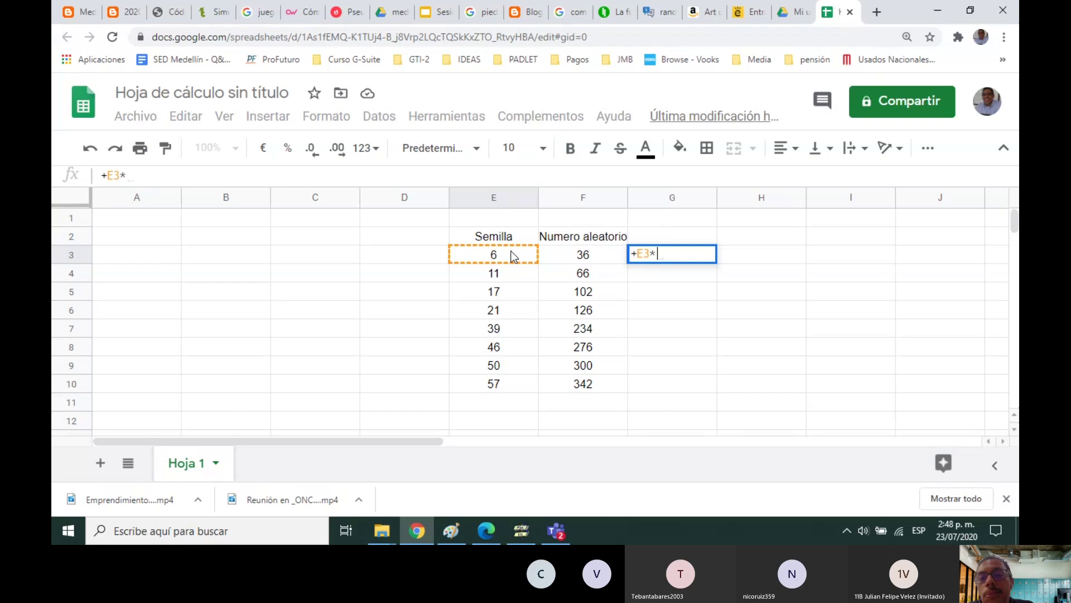
{"action": "type", "text": "6"}
{"action": "key", "text": "Return"}
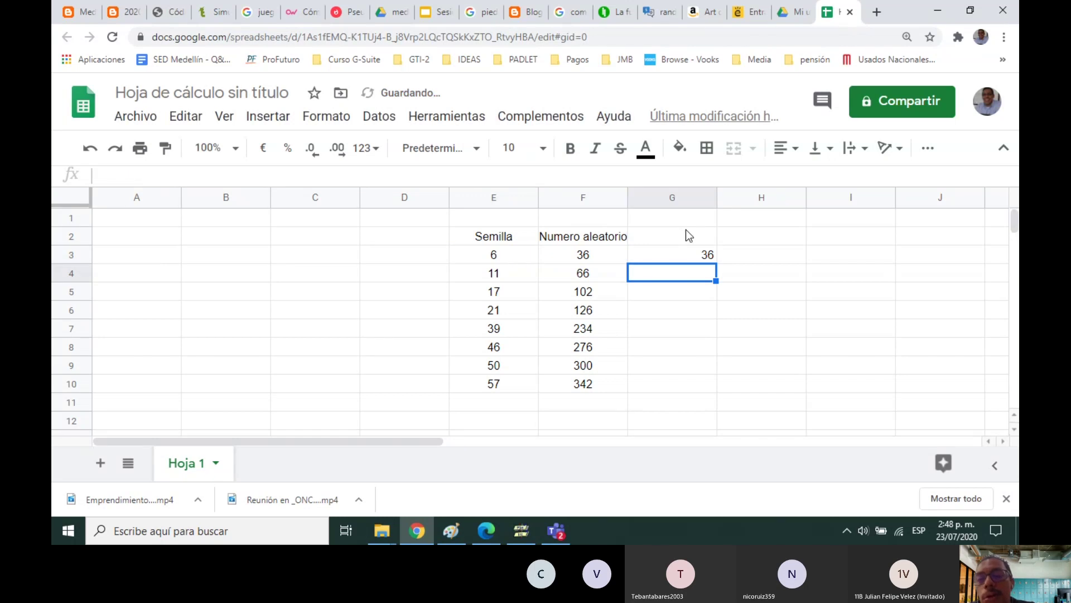
{"action": "left_click", "coordinate": [693, 259]}
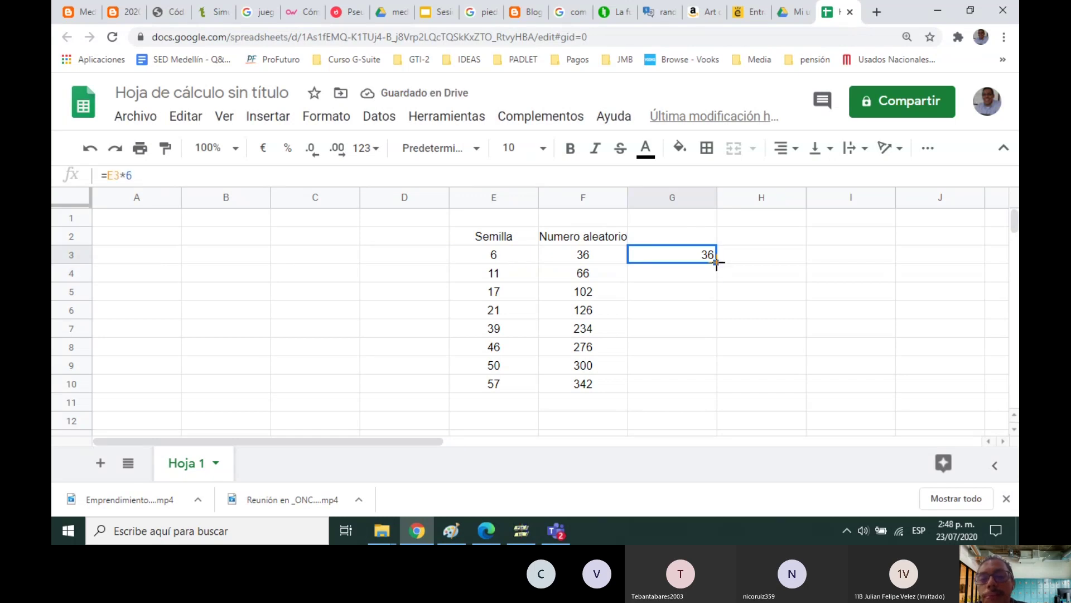
{"action": "left_click_drag", "start_coordinate": [716, 262], "coordinate": [712, 382]}
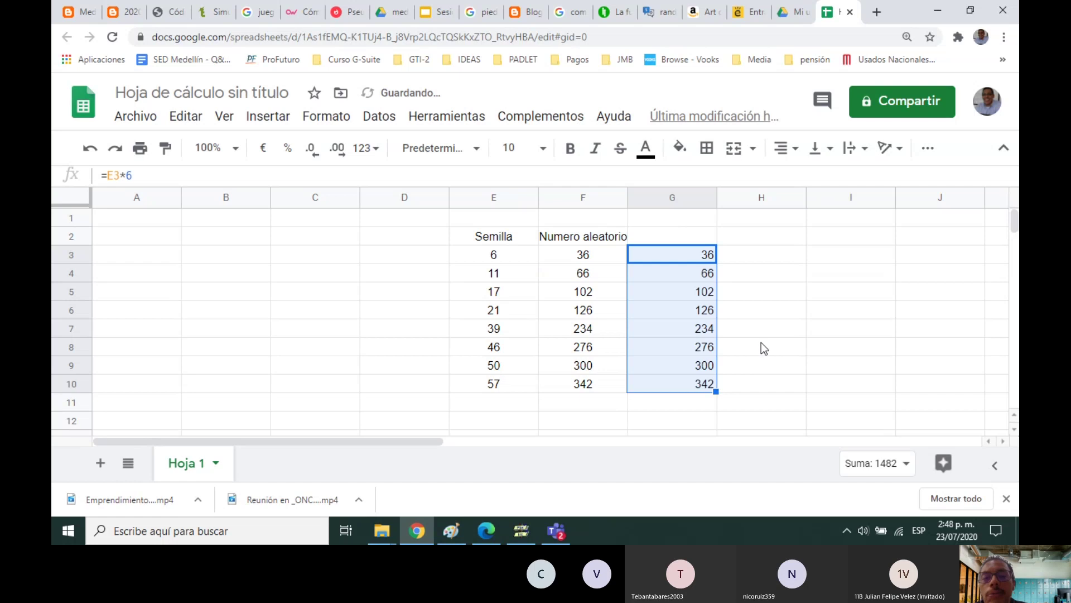
{"action": "left_click", "coordinate": [780, 328]}
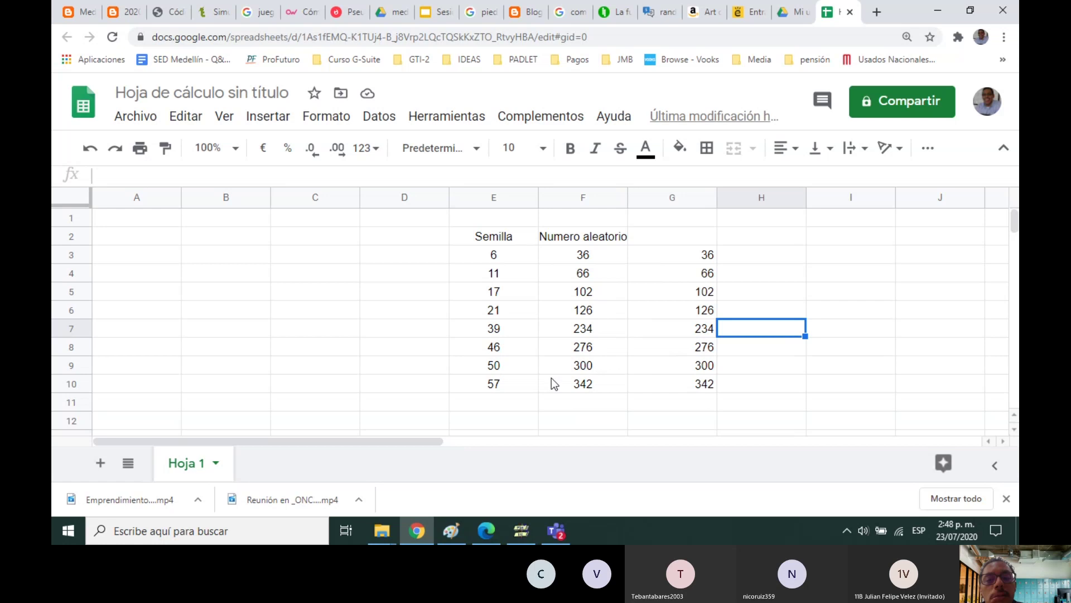
Step: Compare the formulas in F3 and F4 with the seed in E4 and the products in column G
{"action": "left_click", "coordinate": [594, 255]}
{"action": "left_click", "coordinate": [595, 270]}
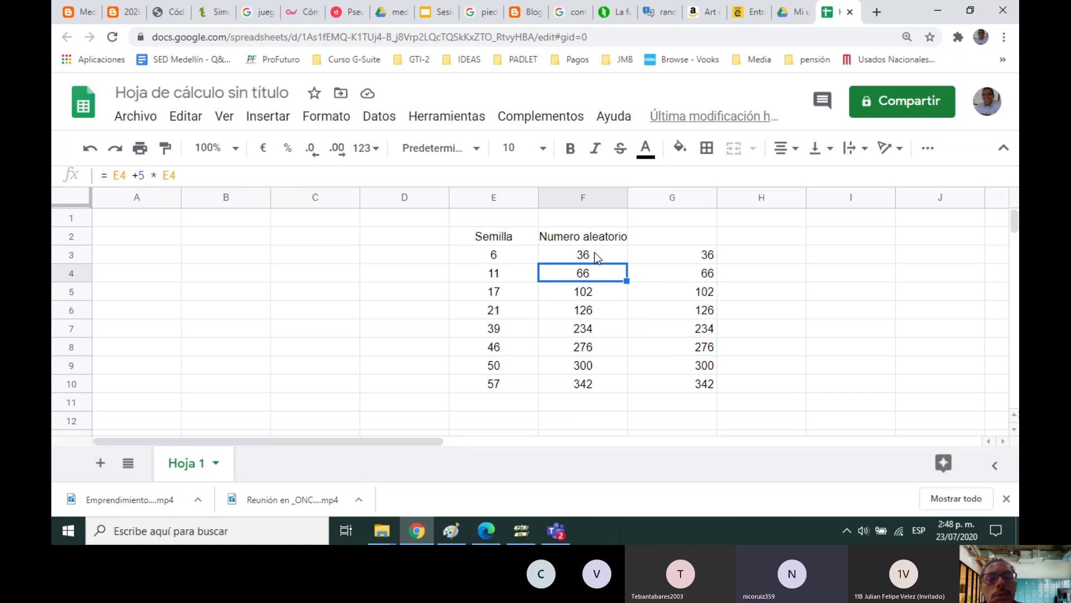
{"action": "left_click", "coordinate": [509, 277]}
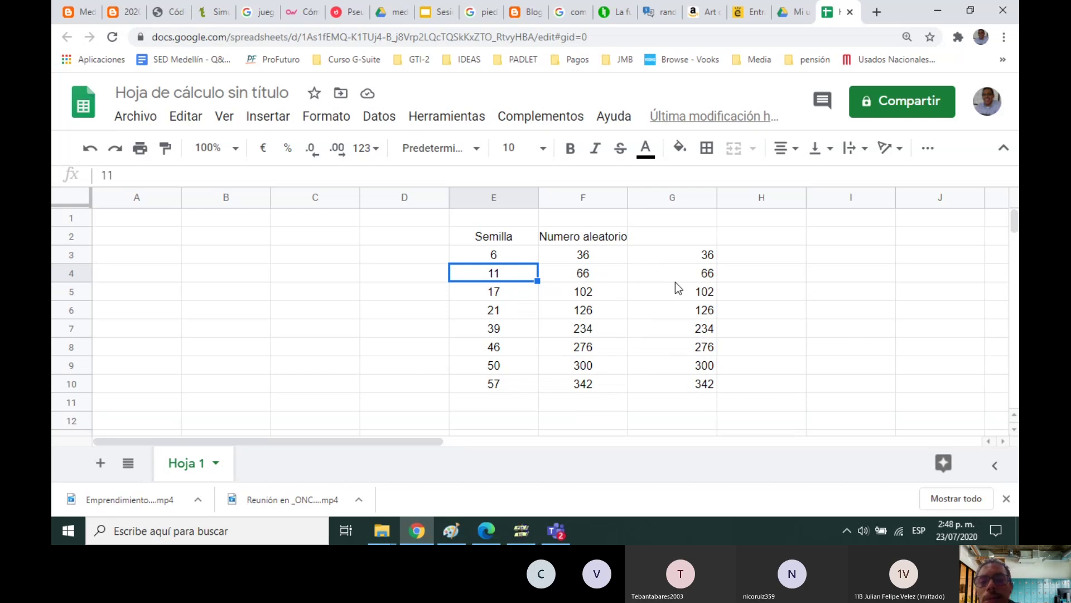
Step: Clear all the contents of column G and select the first seed in E3
{"action": "left_click", "coordinate": [687, 196]}
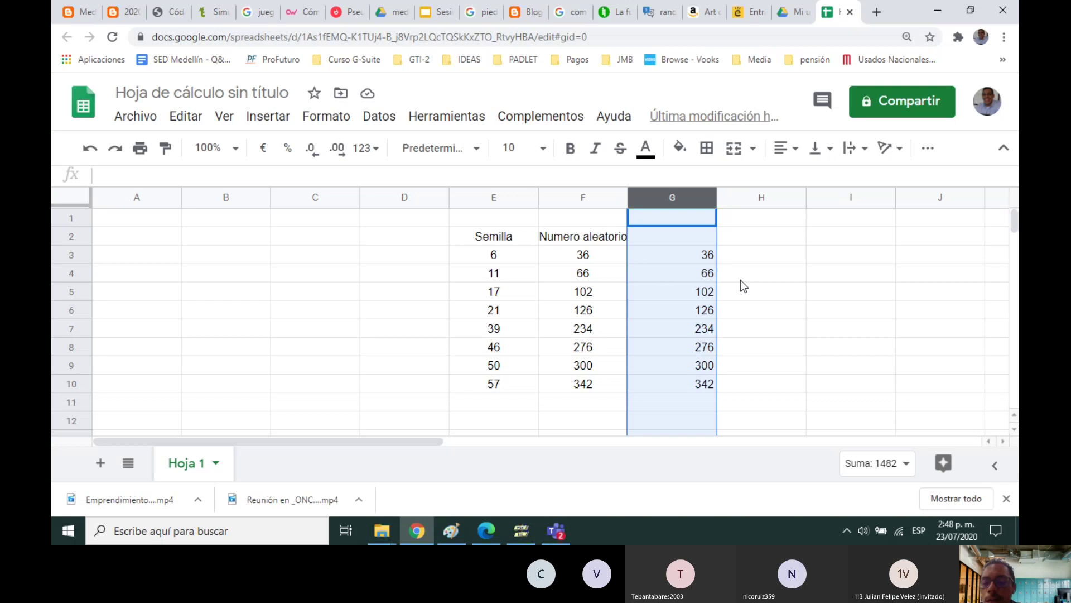
{"action": "key", "text": "Delete"}
{"action": "left_click", "coordinate": [658, 279]}
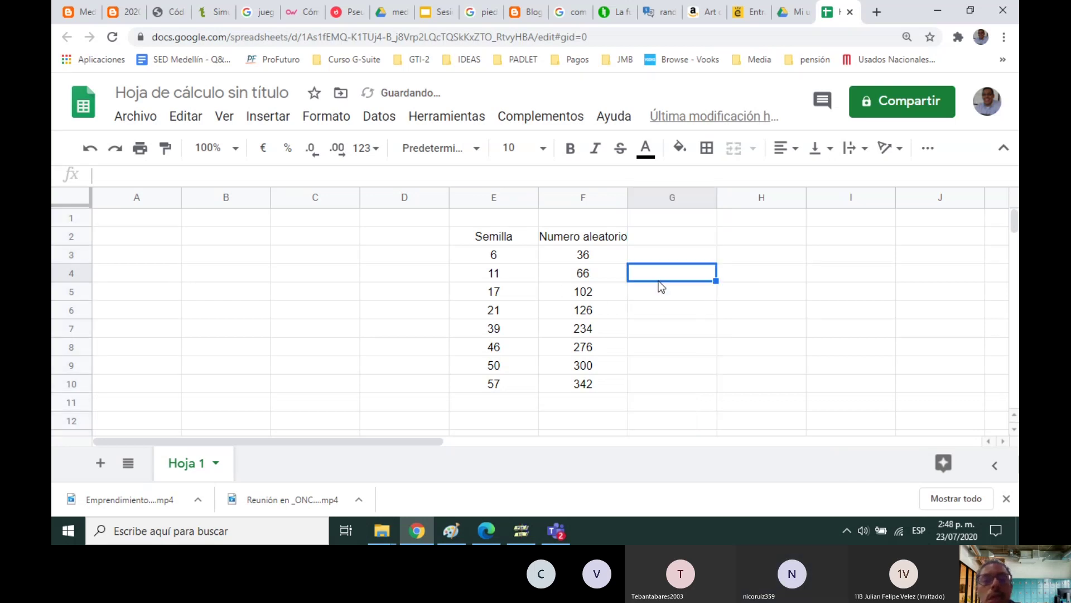
{"action": "left_click", "coordinate": [495, 255]}
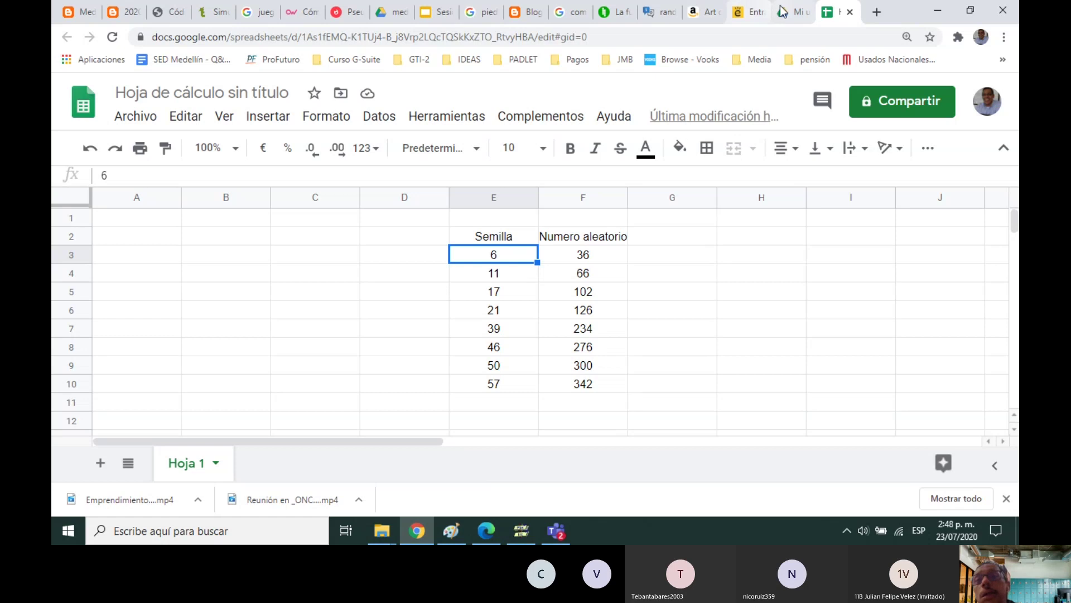
Step: Read the unocero.com article on the random function through to its references, highlighting MWC16126 and comparing the Before and After images
{"action": "left_click", "coordinate": [660, 11]}
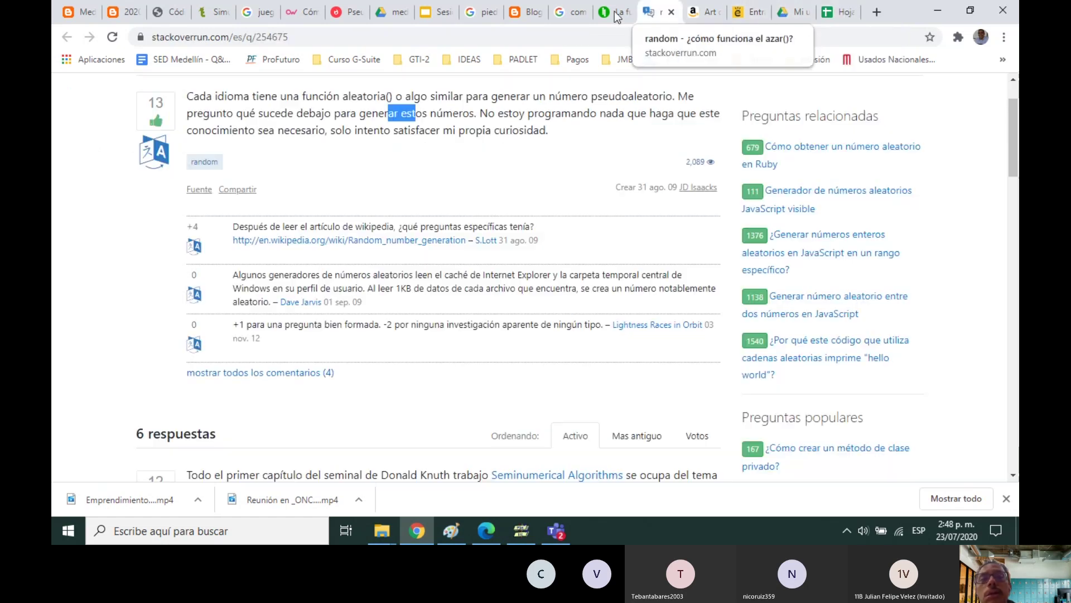
{"action": "left_click", "coordinate": [613, 12]}
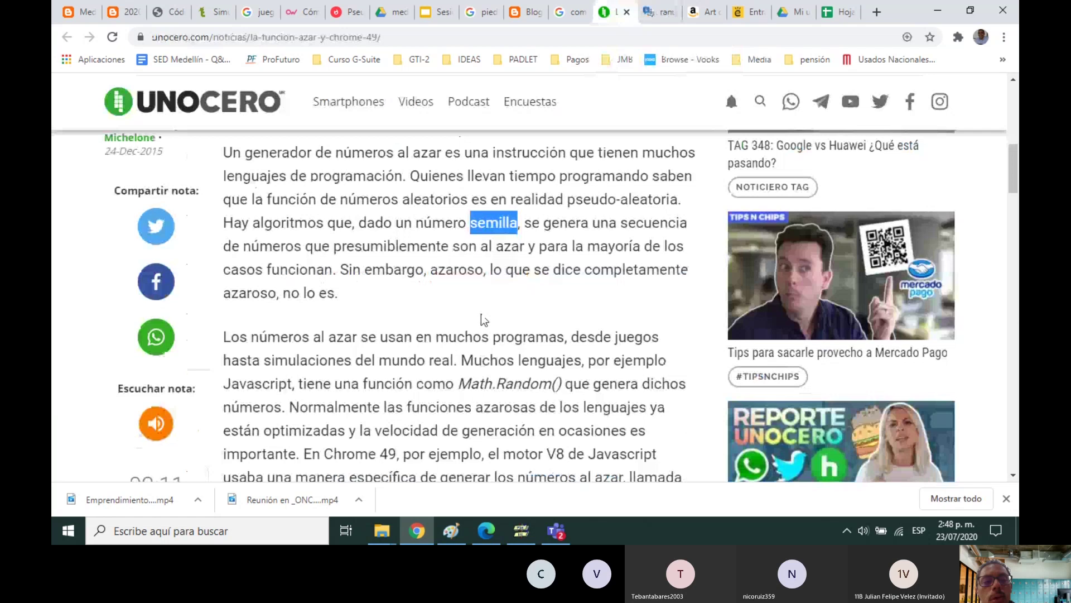
{"action": "scroll", "coordinate": [483, 319], "scroll_direction": "down", "scroll_amount": 2}
{"action": "scroll", "coordinate": [493, 357], "scroll_direction": "down", "scroll_amount": 2}
{"action": "scroll", "coordinate": [493, 357], "scroll_direction": "down", "scroll_amount": 4}
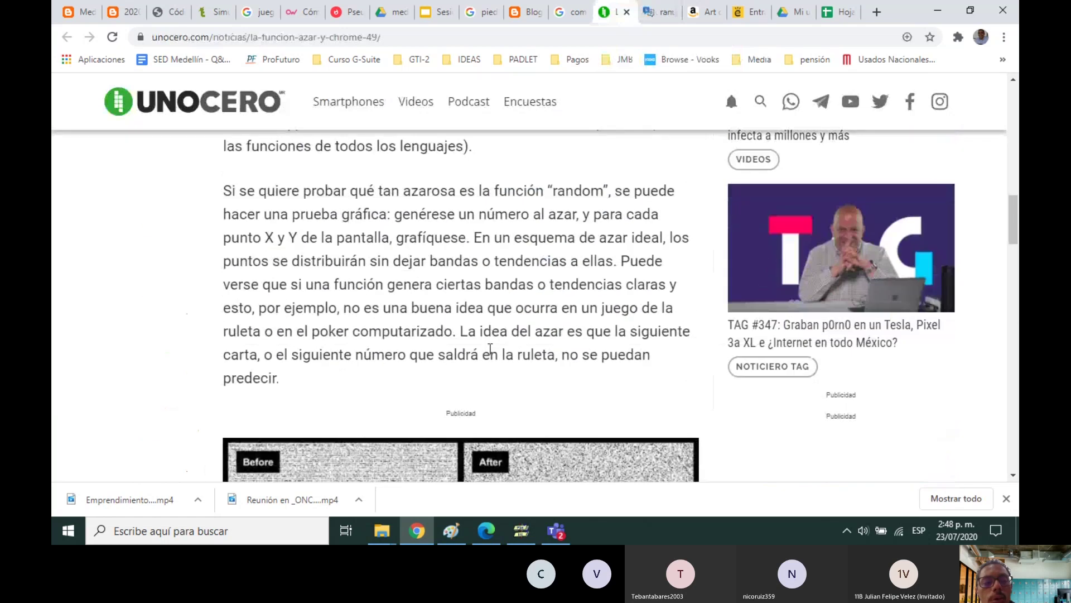
{"action": "scroll", "coordinate": [491, 348], "scroll_direction": "down", "scroll_amount": 3}
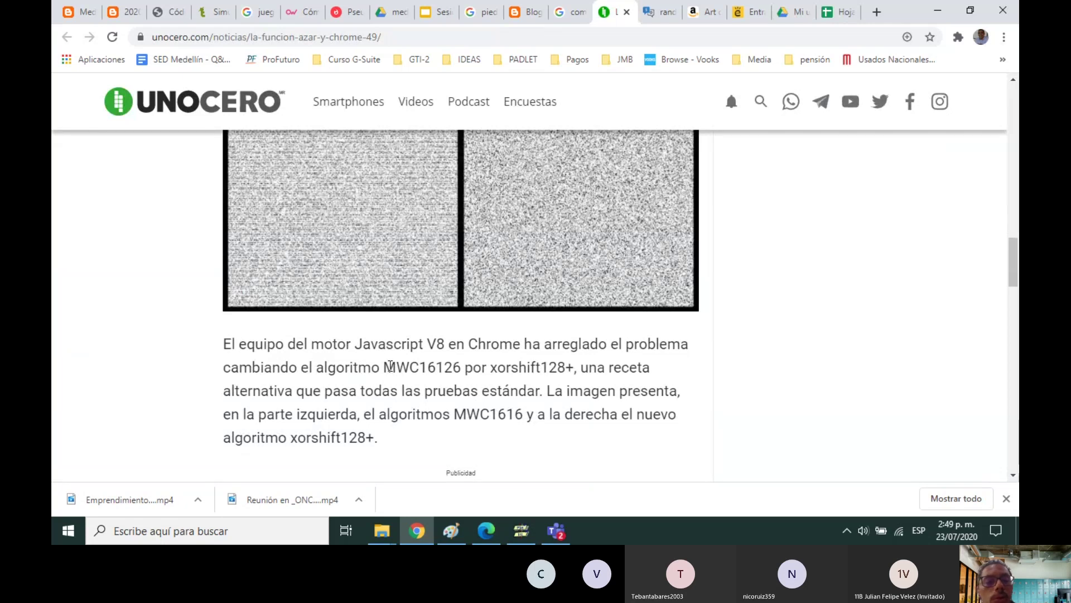
{"action": "left_click_drag", "start_coordinate": [390, 367], "coordinate": [462, 370]}
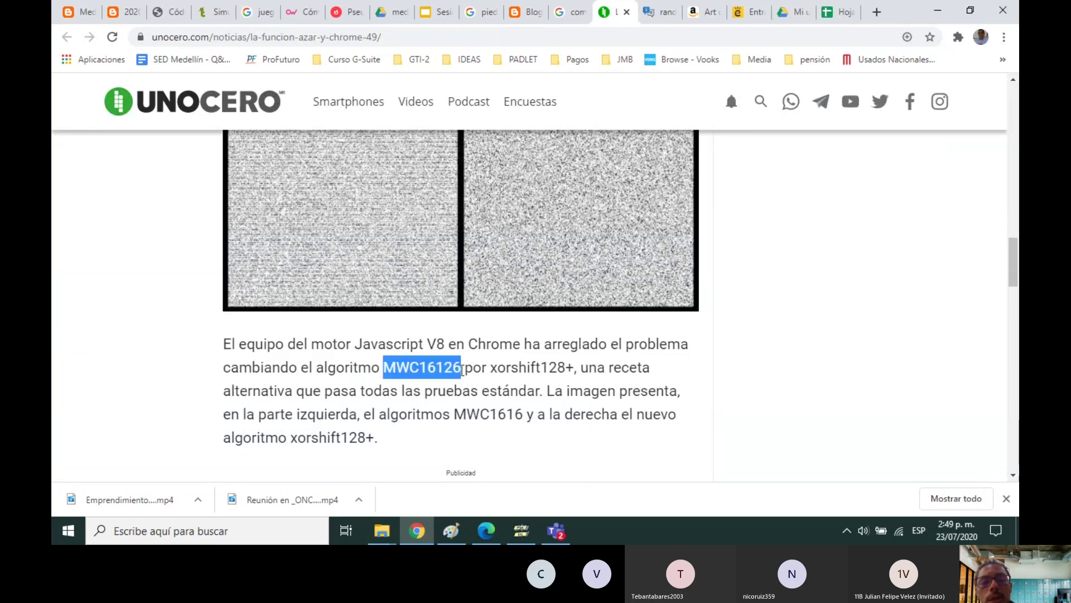
{"action": "scroll", "coordinate": [474, 369], "scroll_direction": "up", "scroll_amount": 2}
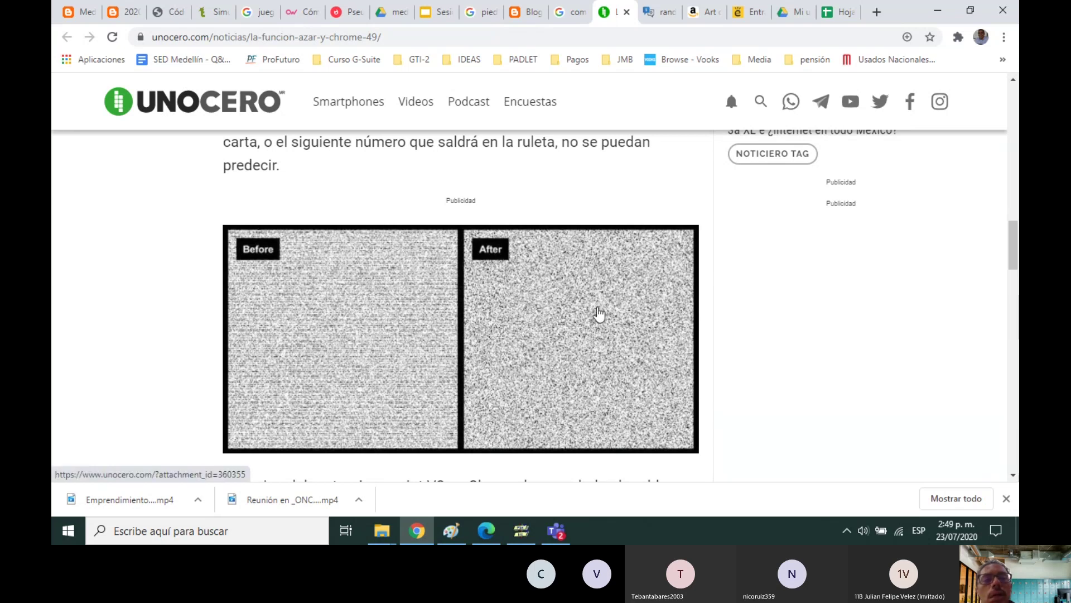
{"action": "scroll", "coordinate": [598, 314], "scroll_direction": "down", "scroll_amount": 4}
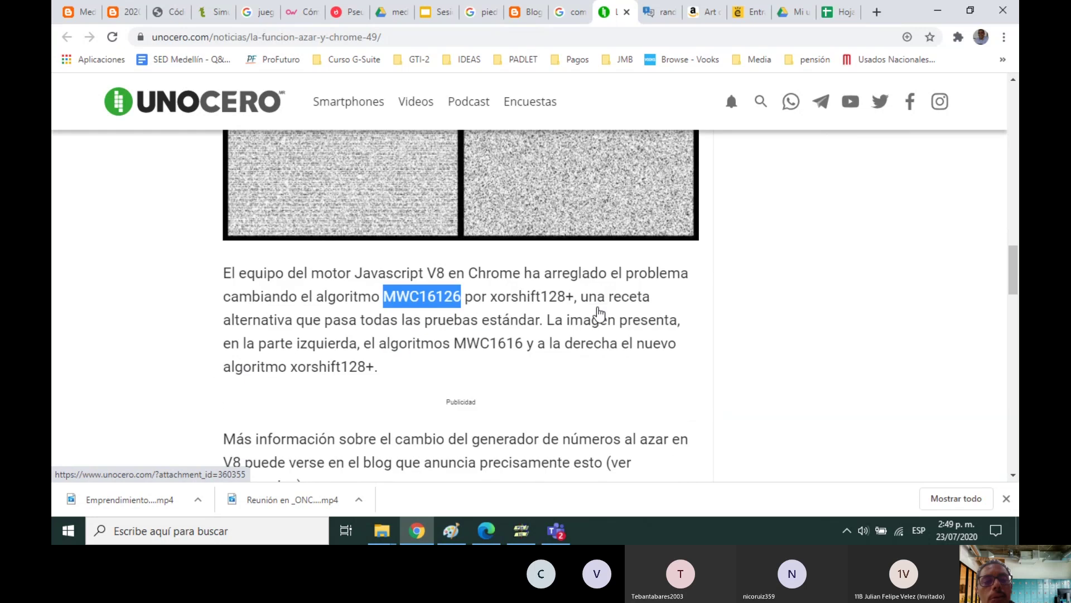
{"action": "scroll", "coordinate": [600, 313], "scroll_direction": "down", "scroll_amount": 1}
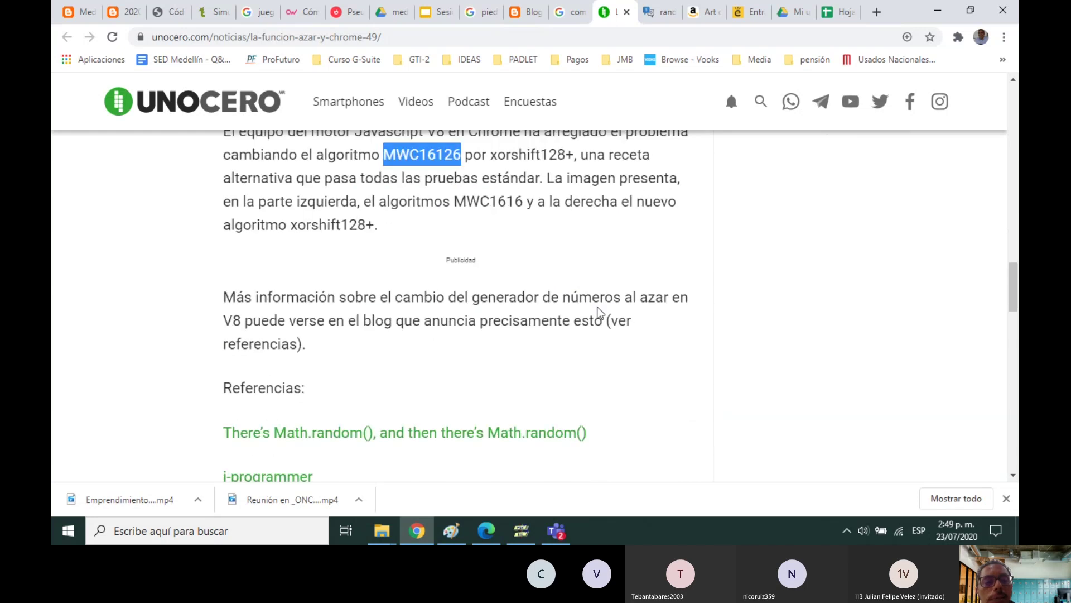
{"action": "scroll", "coordinate": [599, 313], "scroll_direction": "down", "scroll_amount": 4}
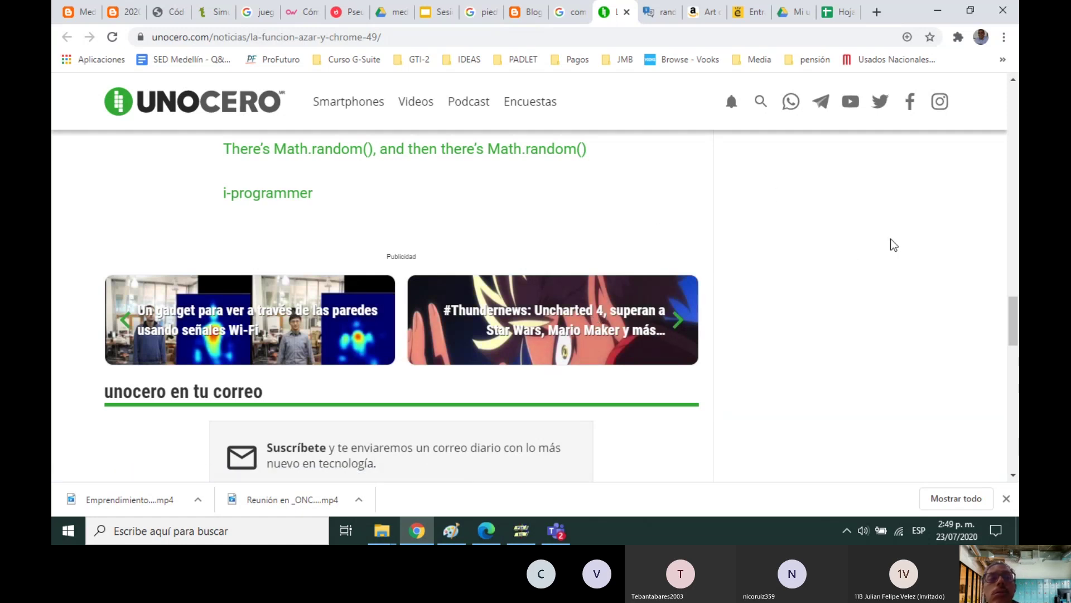
Step: Return to the spreadsheet and review the Semilla and Numero aleatorio columns, including the seed in E3 and the formula in F5
{"action": "left_click", "coordinate": [843, 13]}
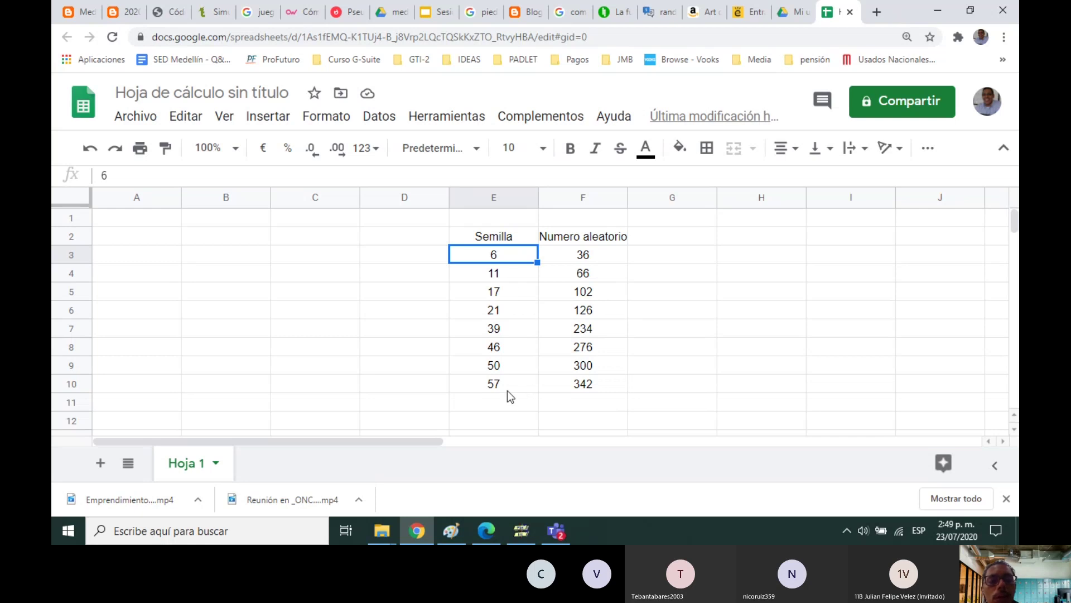
{"action": "left_click", "coordinate": [506, 199]}
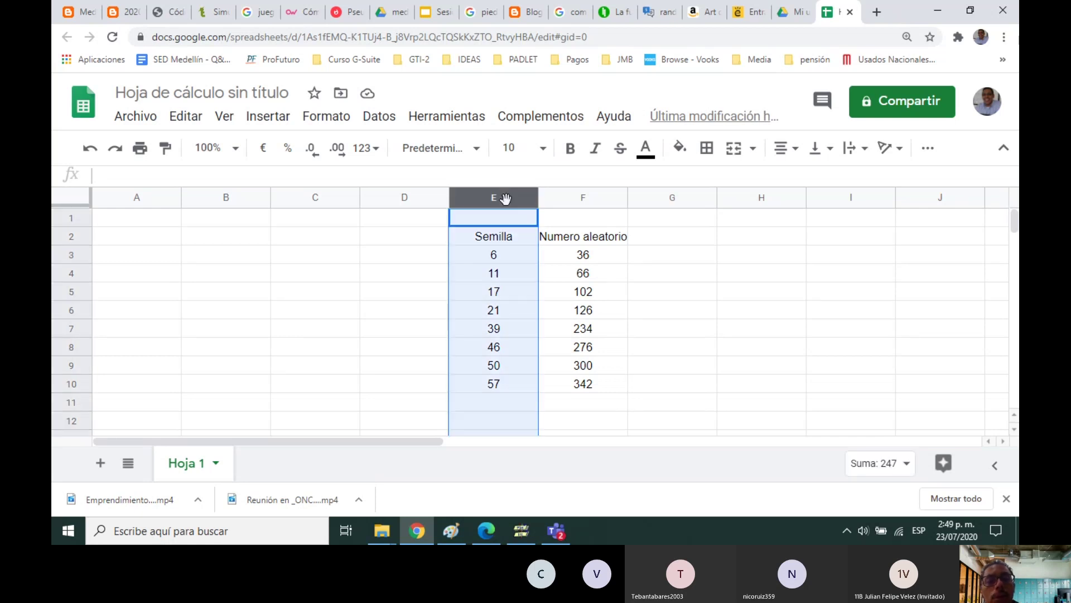
{"action": "left_click", "coordinate": [558, 199]}
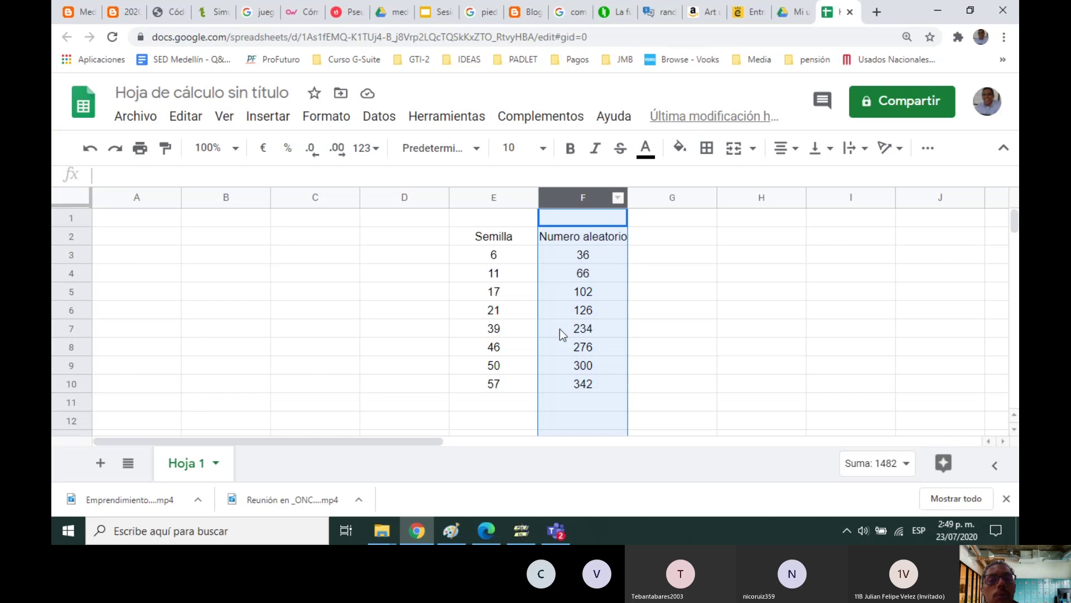
{"action": "left_click", "coordinate": [509, 260]}
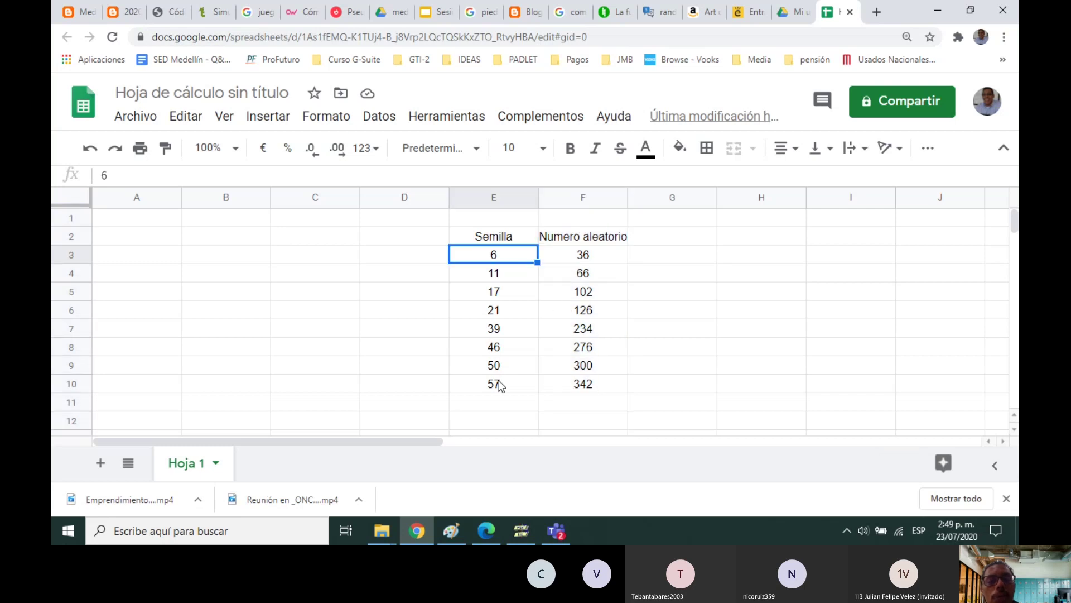
{"action": "left_click", "coordinate": [593, 289]}
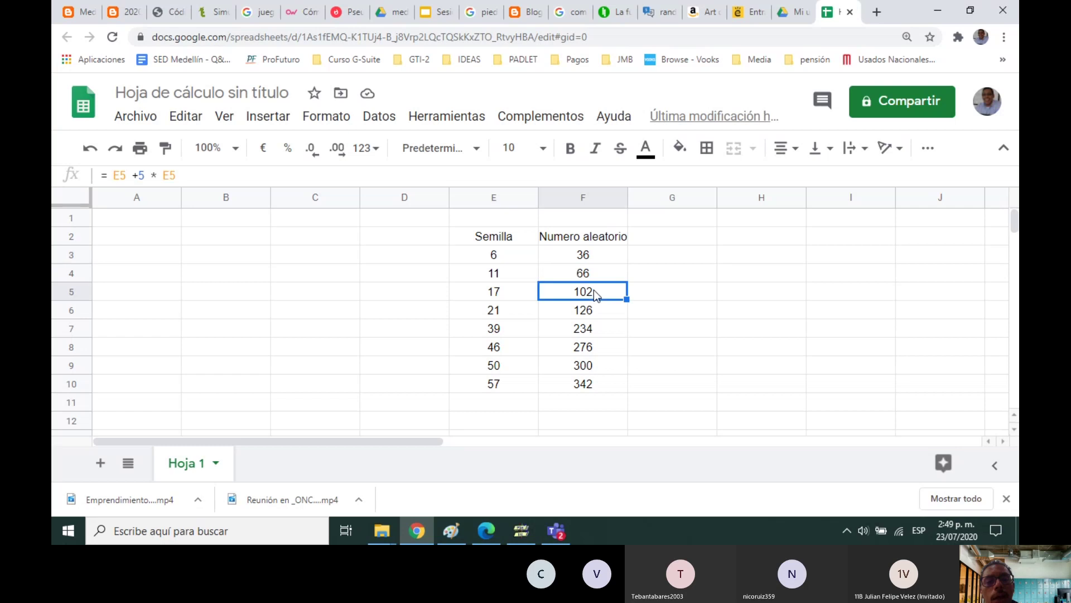
Step: Switch to PSeInt to view the azar(3) call in piedrapapel.psc, and return to the spreadsheet in Chrome
{"action": "left_click", "coordinate": [521, 533]}
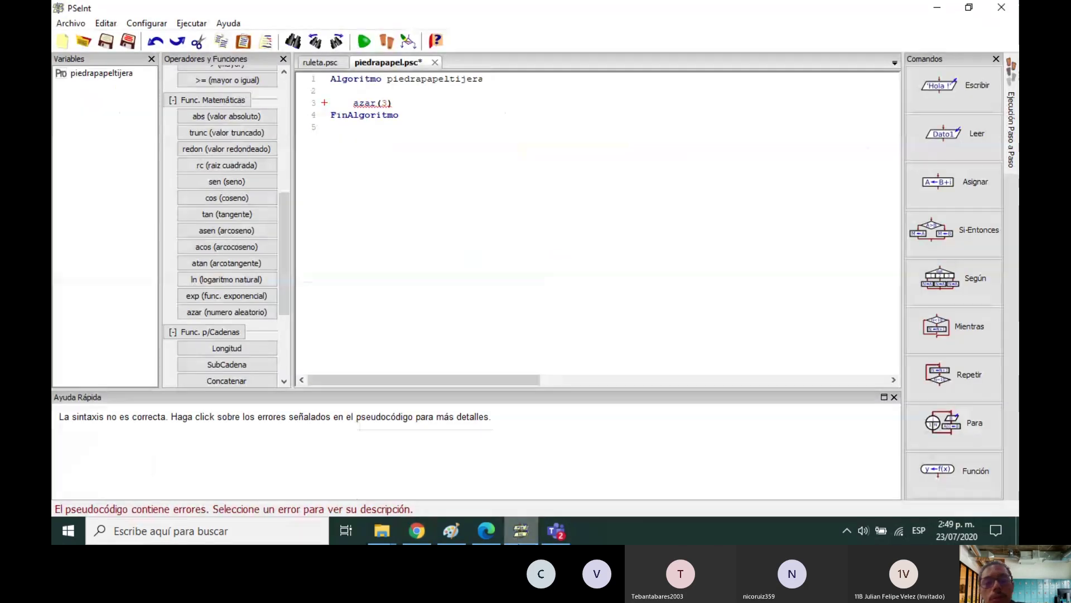
{"action": "left_click", "coordinate": [418, 531]}
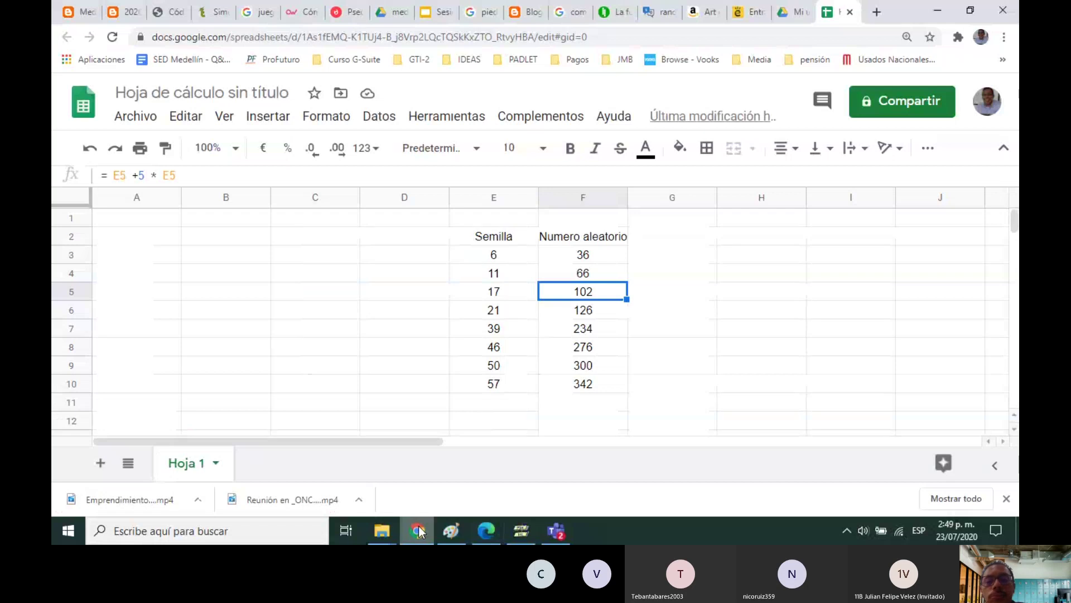
{"action": "left_click", "coordinate": [420, 533]}
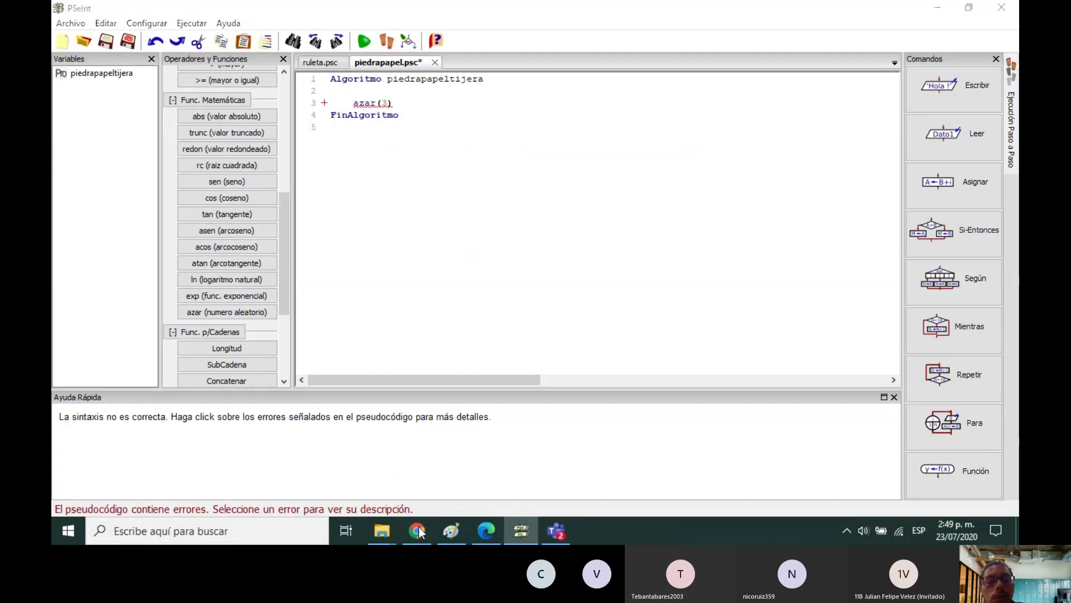
{"action": "left_click", "coordinate": [418, 531]}
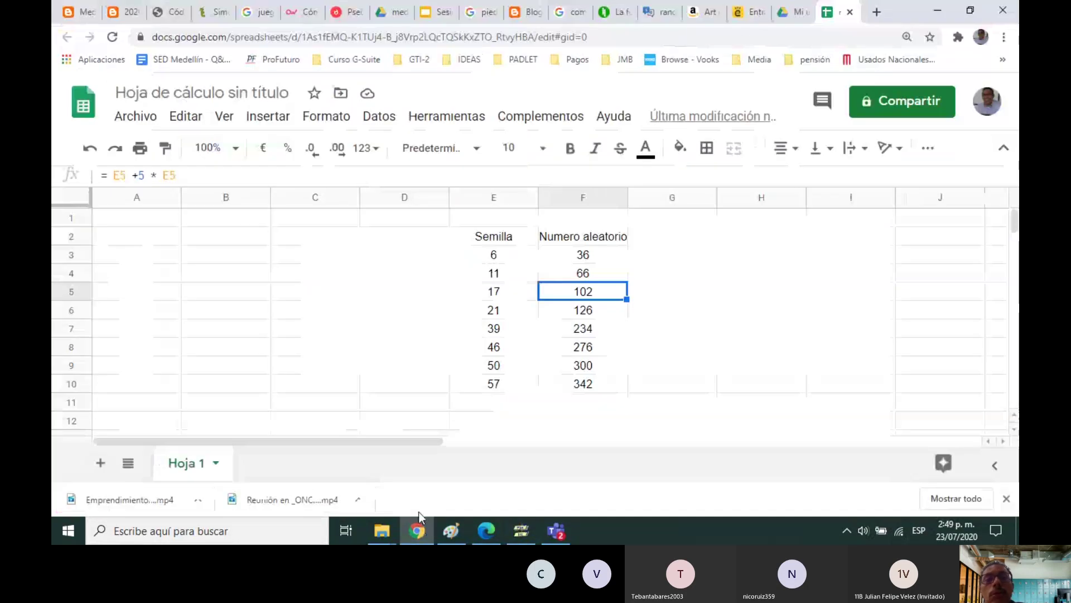
Step: Present the Sesión 20 - Vectores slides from slide 2 with the laser pointer turned on, and advance to the code on slide 3
{"action": "left_click", "coordinate": [427, 16]}
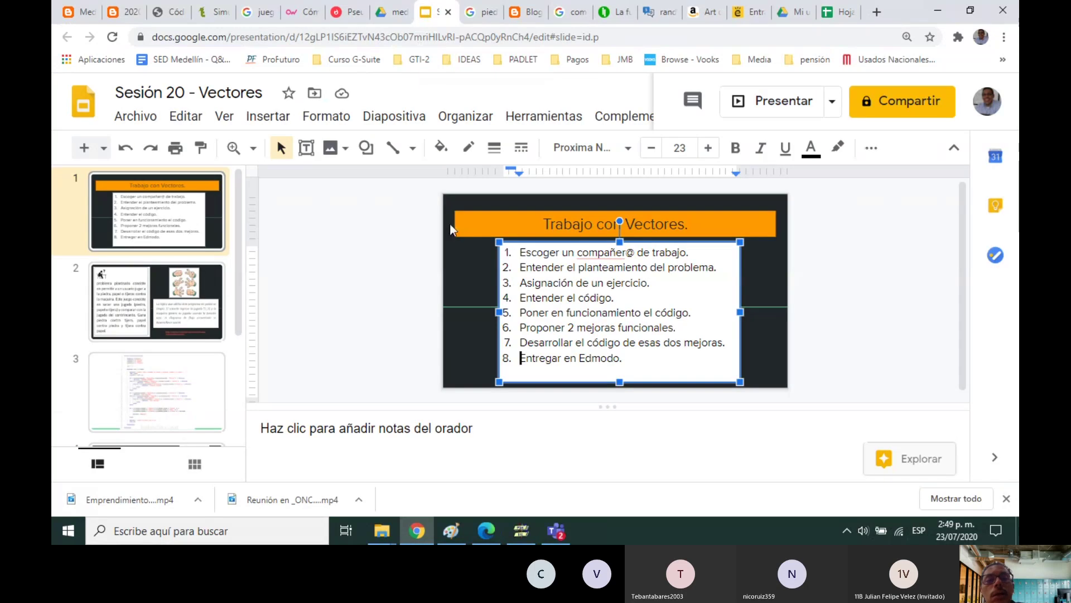
{"action": "left_click", "coordinate": [186, 305]}
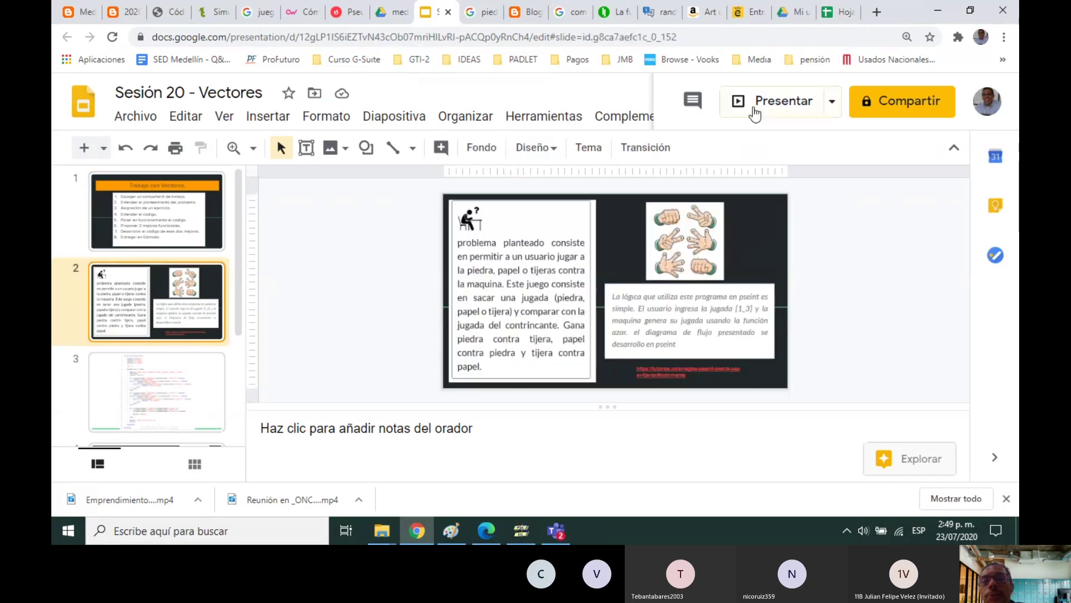
{"action": "left_click", "coordinate": [774, 106]}
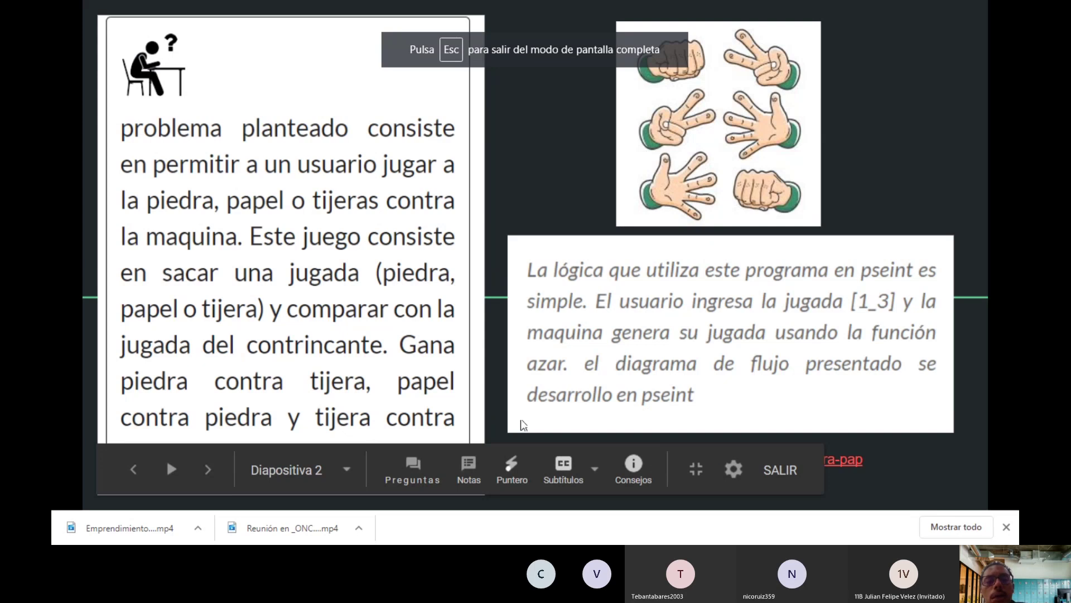
{"action": "left_click", "coordinate": [508, 472]}
{"action": "left_click", "coordinate": [864, 162]}
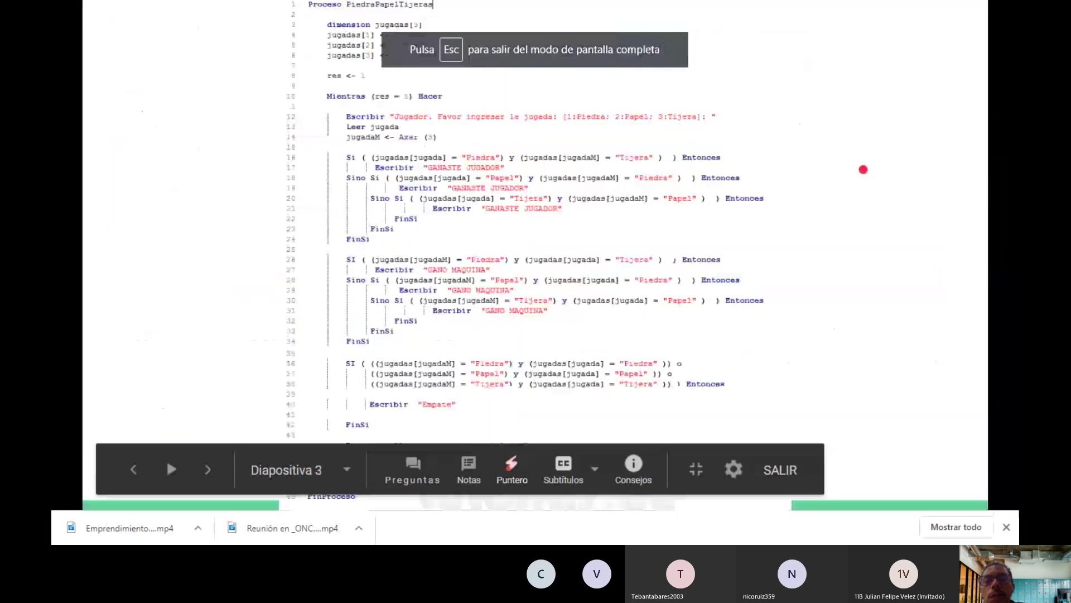